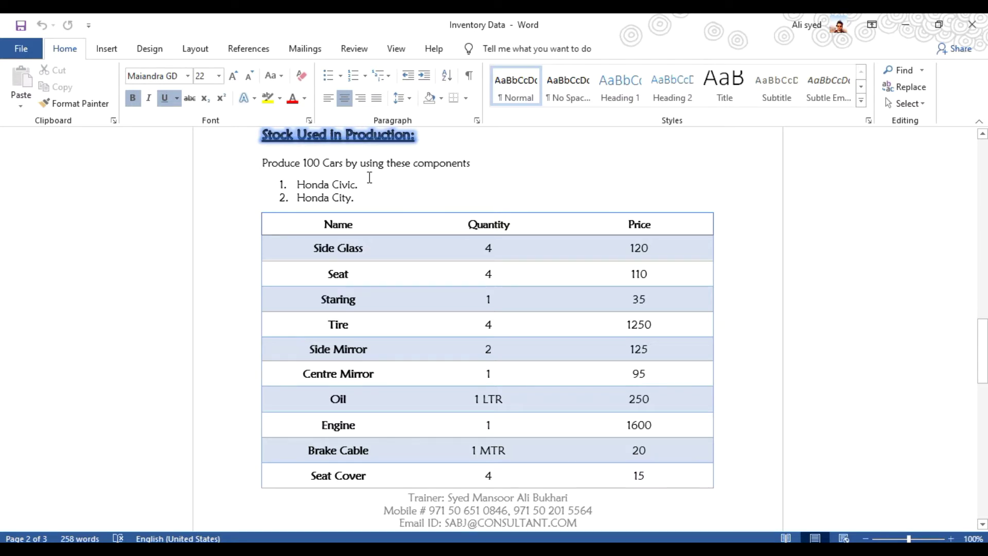
pyautogui.click(372, 180)
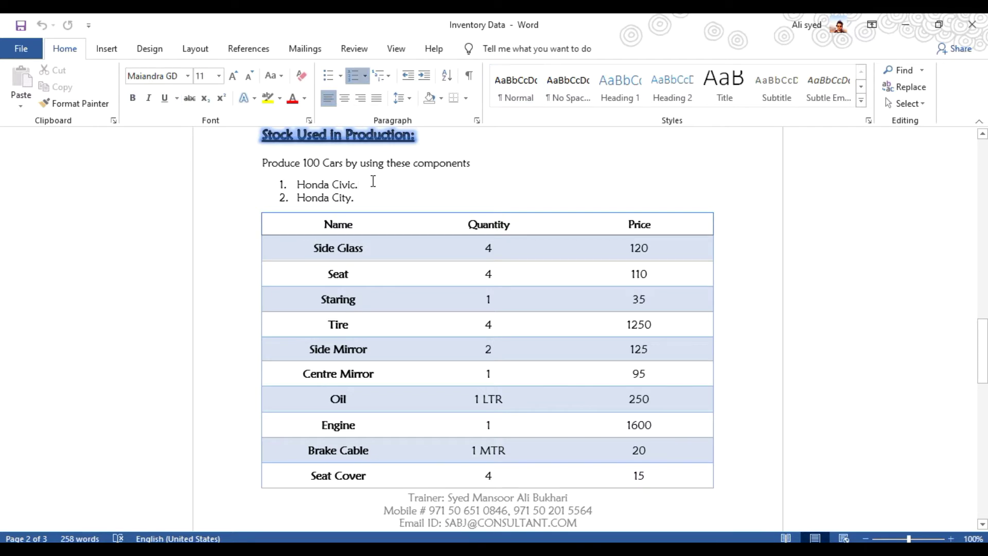
pyautogui.click(373, 194)
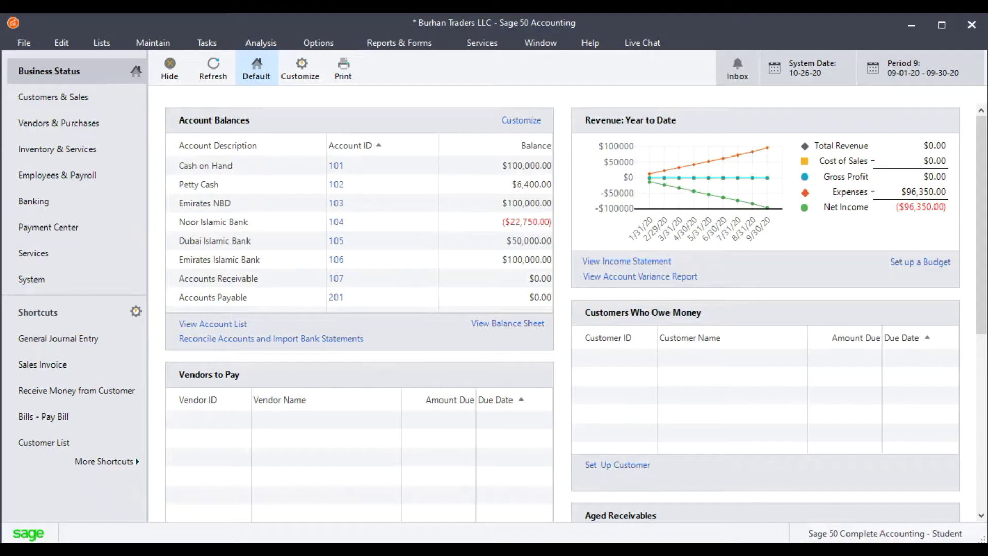
# In Sage 50, open the inventory items maintenance window and maximize it.
pyautogui.click(146, 47)
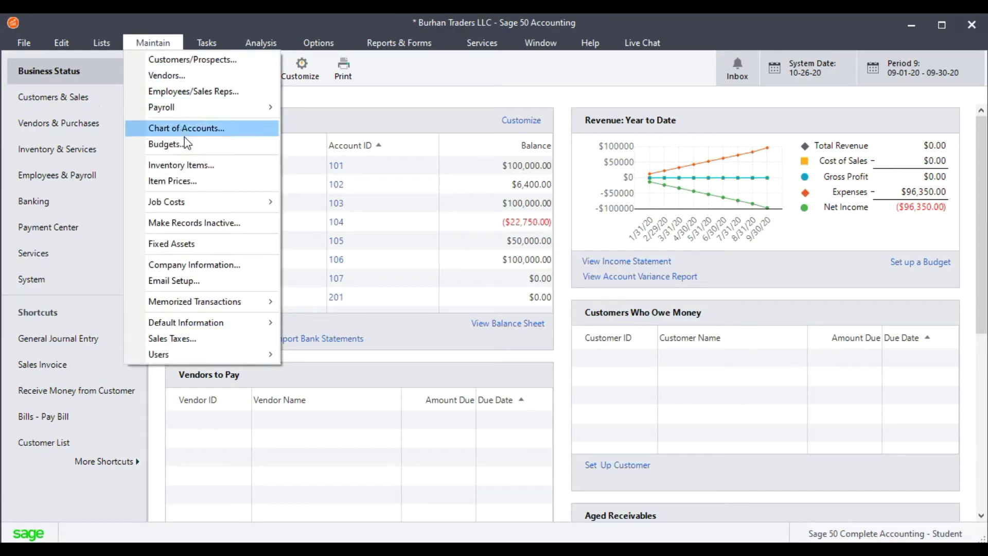
pyautogui.click(214, 170)
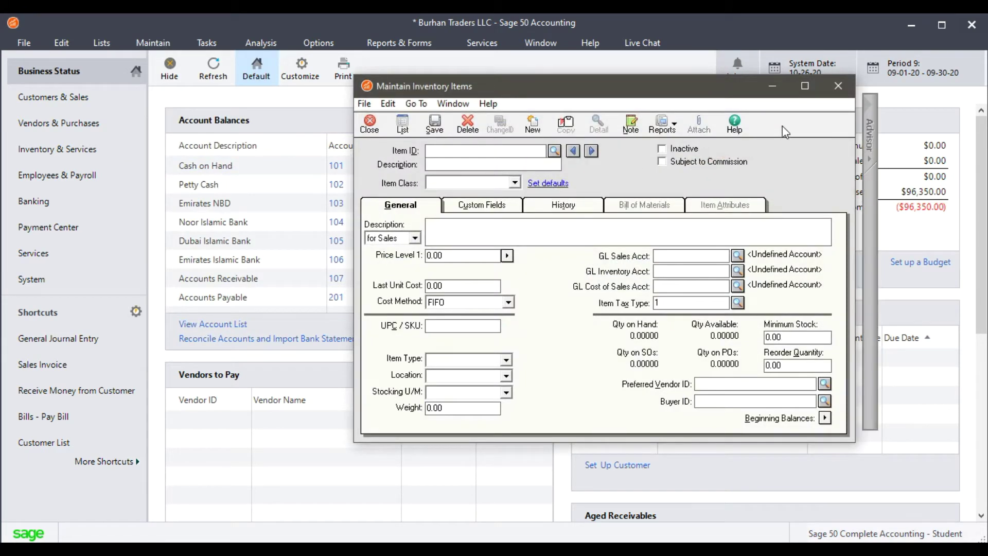
pyautogui.click(804, 86)
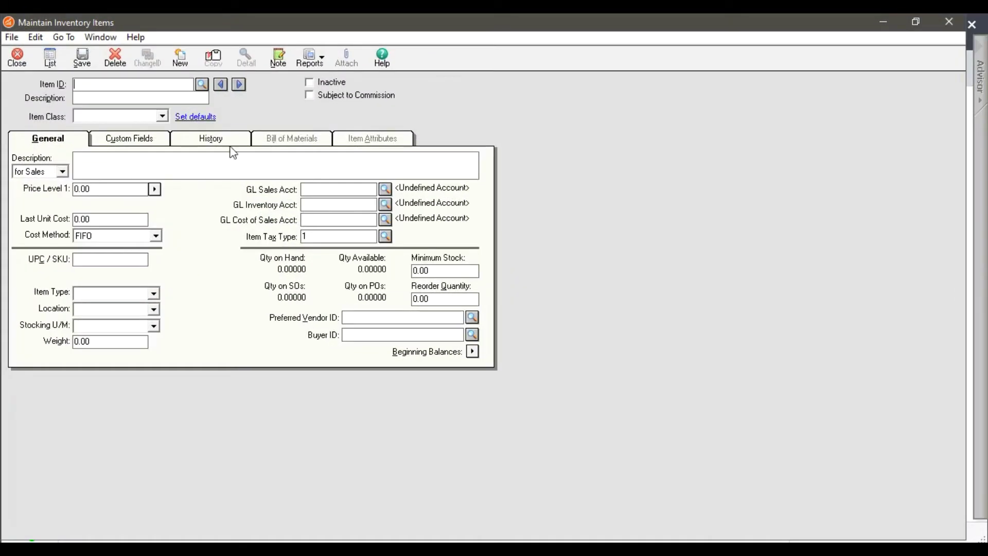
# Look through the IDs and descriptions of the existing inventory items.
pyautogui.click(202, 84)
pyautogui.scroll(-2, 217, 145)
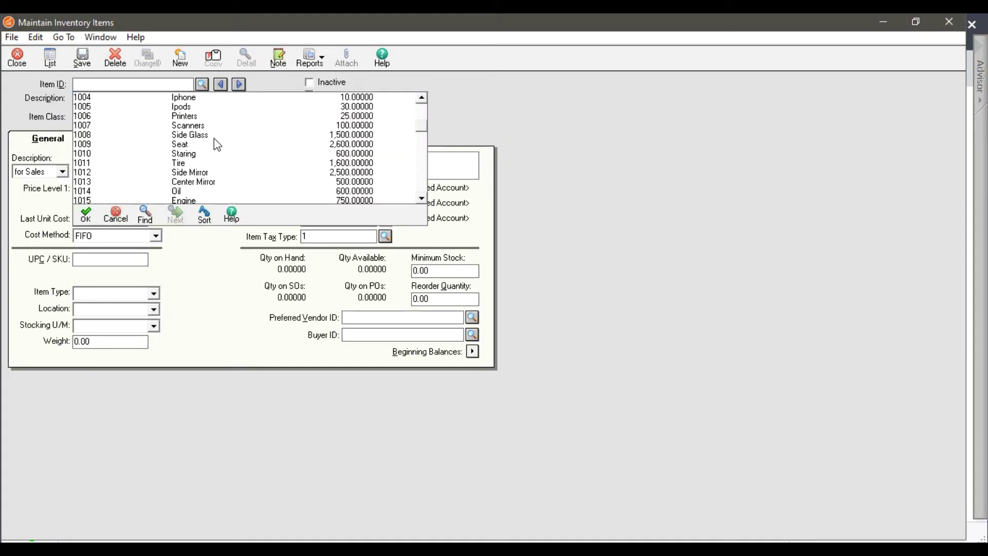
pyautogui.scroll(-1, 217, 145)
pyautogui.scroll(-4, 217, 145)
pyautogui.scroll(-1, 217, 145)
pyautogui.scroll(8, 215, 144)
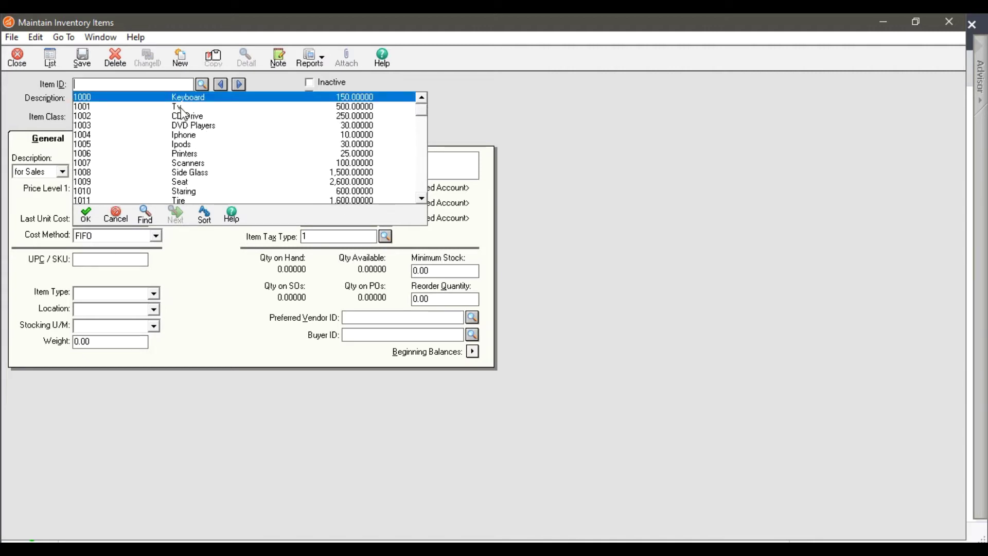
pyautogui.scroll(-2, 164, 129)
pyautogui.scroll(-3, 166, 148)
pyautogui.scroll(5, 166, 148)
# Create inventory item 3000 with the description Honda City and the item class Assembly.
pyautogui.write('3000')
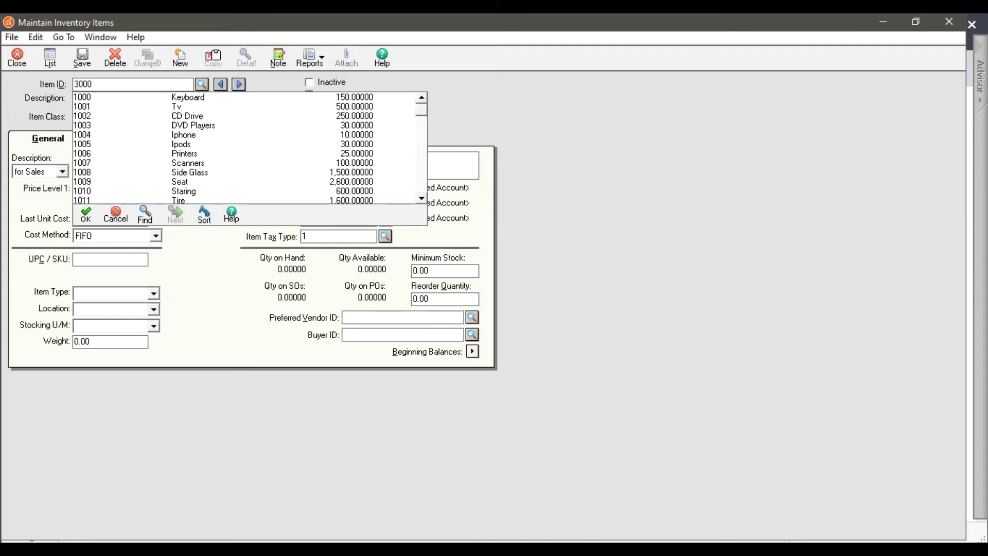
pyautogui.press('Tab')
pyautogui.write('Honda City')
pyautogui.press('Tab')
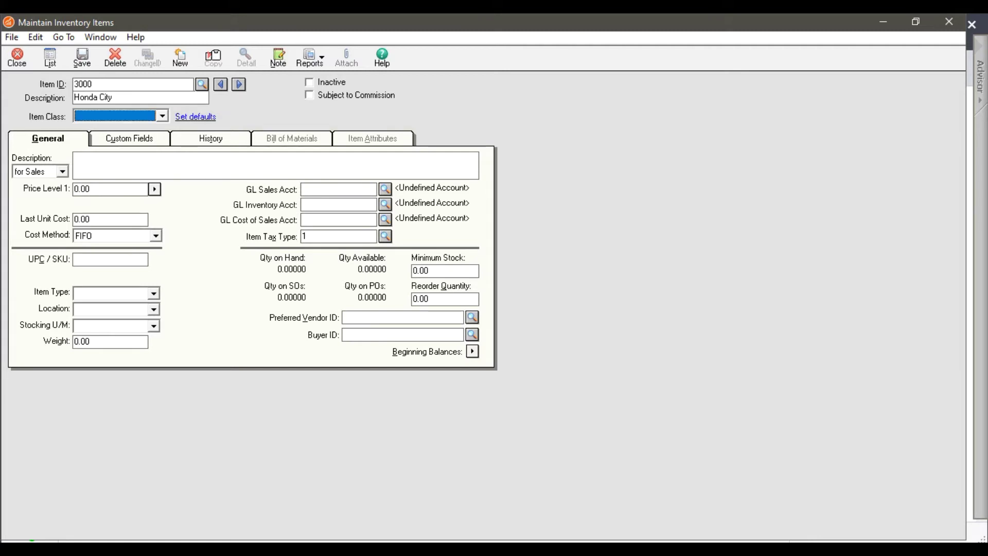
pyautogui.click(132, 117)
pyautogui.scroll(-1, 138, 149)
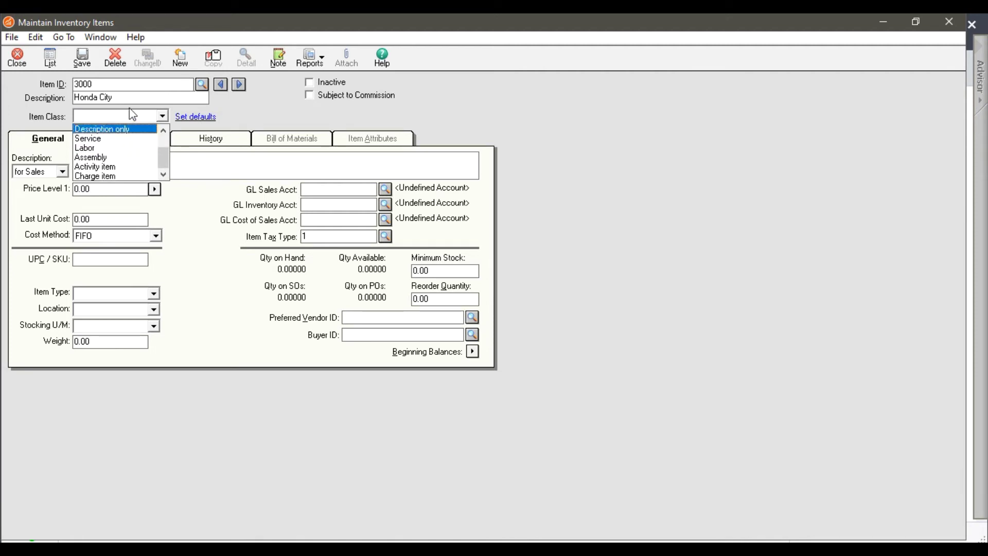
pyautogui.click(122, 157)
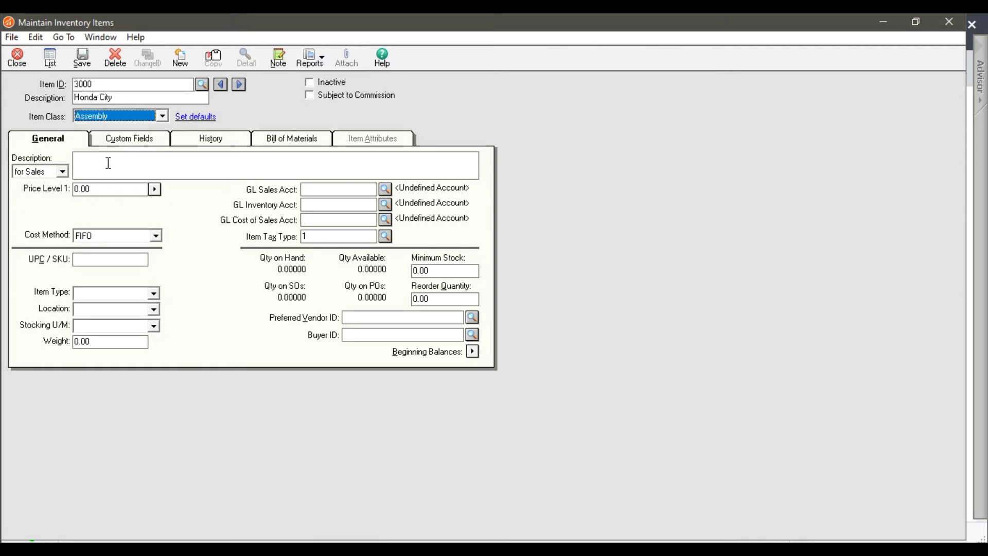
# Set the cost method to Average and the GL sales, inventory and cost of sales accounts to 401, 108 and 501.
pyautogui.click(137, 235)
pyautogui.click(137, 268)
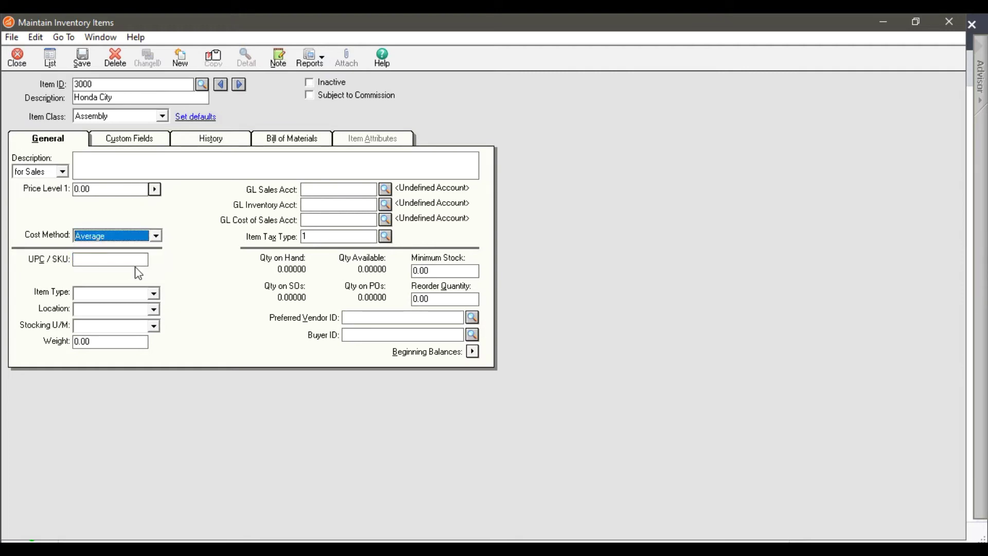
pyautogui.click(330, 194)
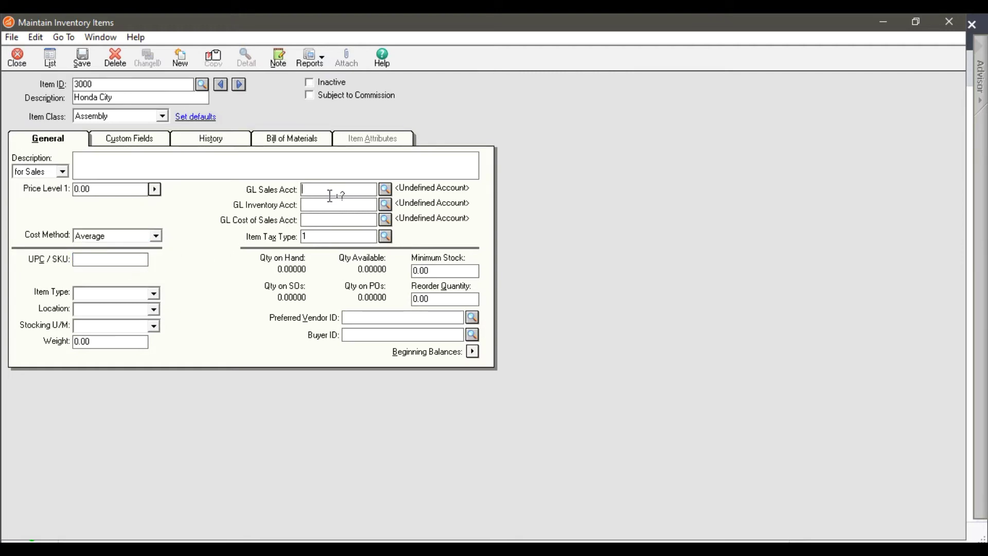
pyautogui.write('401')
pyautogui.press('Tab')
pyautogui.write('108')
pyautogui.press('Tab')
pyautogui.write('501')
pyautogui.press('Tab')
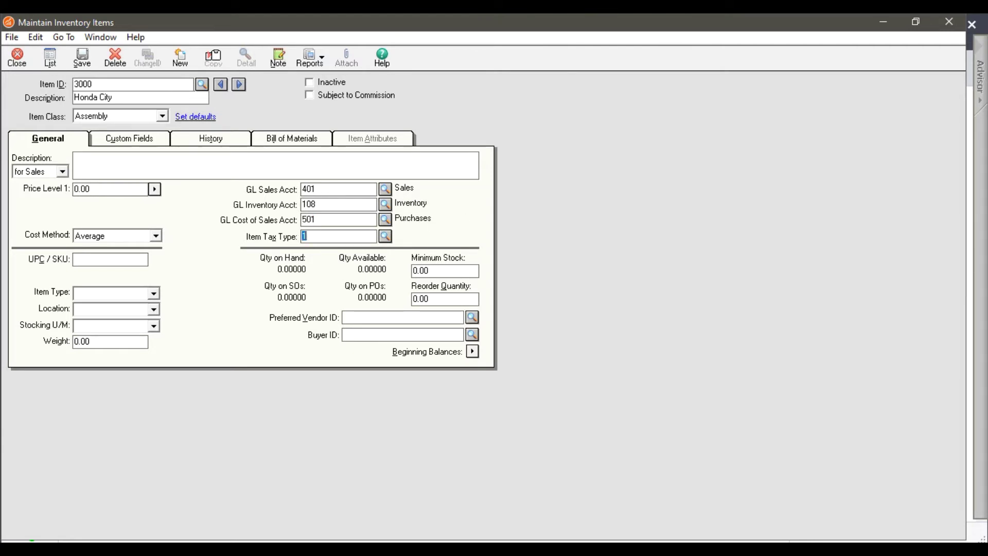
# Set the item type to Vehicles, the location to Dubai and the stocking unit of measure to Numbers.
pyautogui.click(92, 260)
pyautogui.click(151, 295)
pyautogui.click(128, 292)
pyautogui.write('Veg')
pyautogui.press('BackSpace')
pyautogui.write('hicles')
pyautogui.press('Tab')
pyautogui.write('Du')
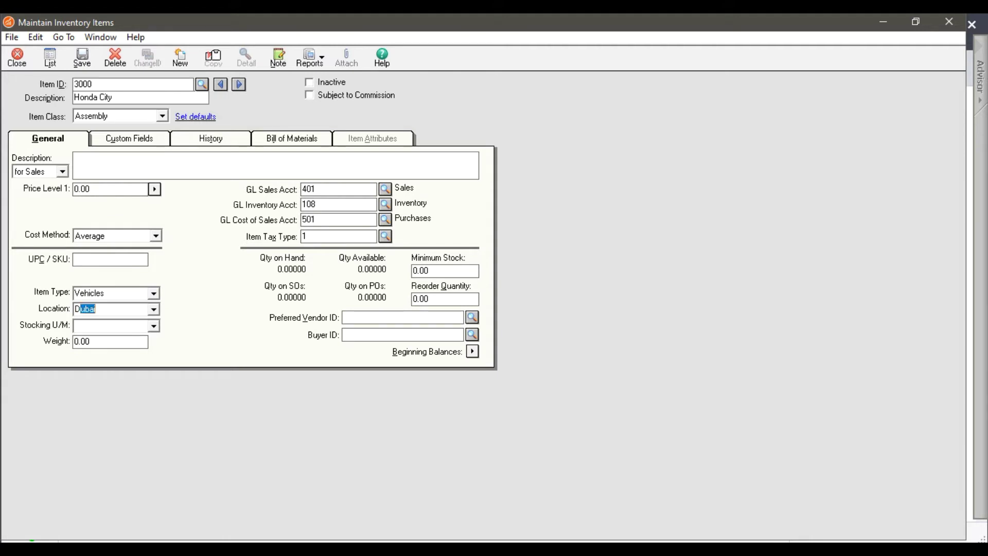
pyautogui.write('bai')
pyautogui.write('Numbers')
pyautogui.press('Tab')
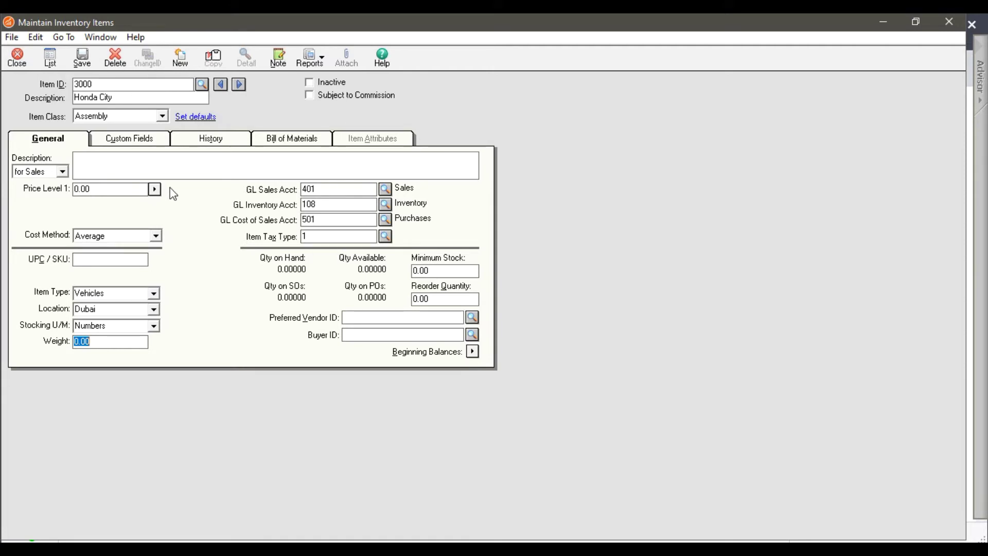
# Try to save the Honda City item and recheck its general details.
pyautogui.click(93, 61)
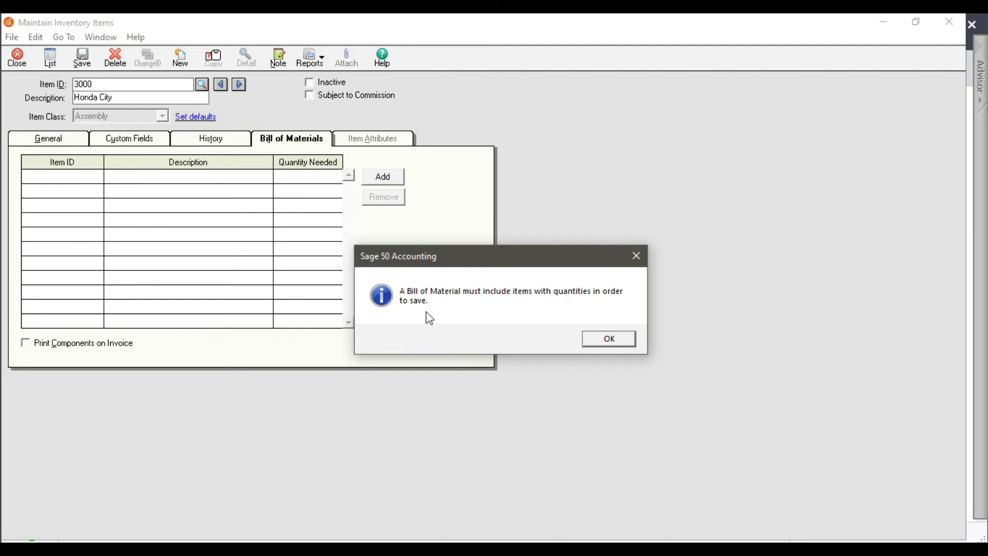
pyautogui.click(596, 342)
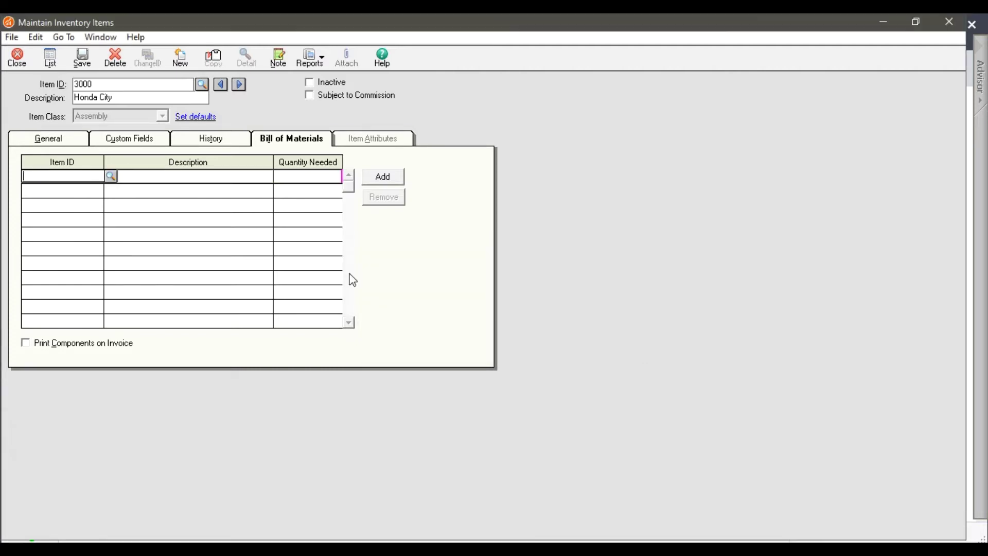
pyautogui.click(40, 146)
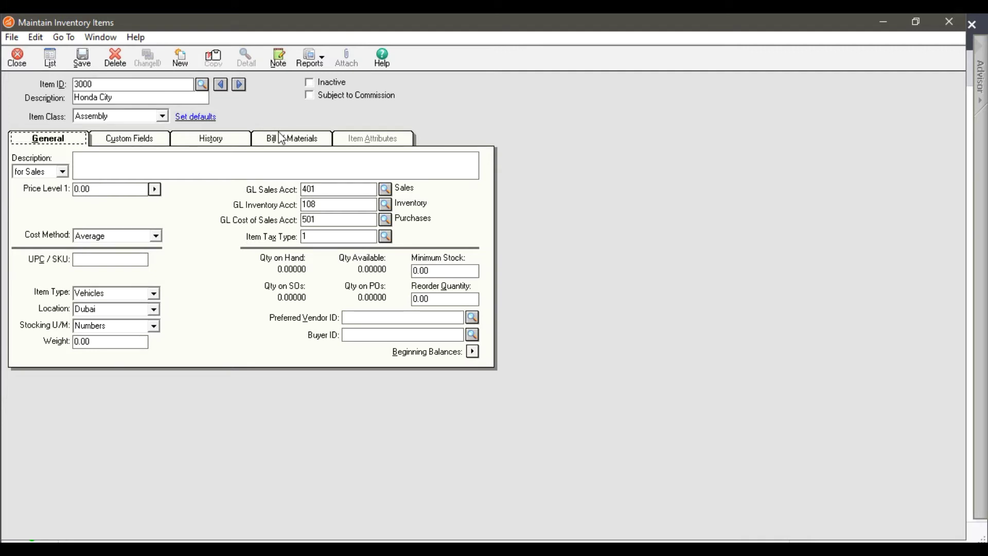
pyautogui.click(184, 93)
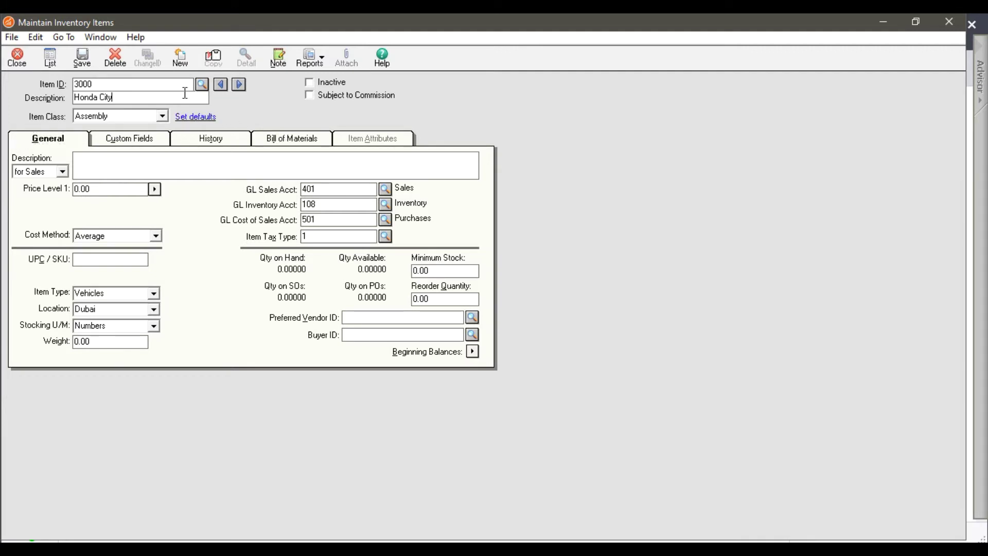
# Check the Side Glass row in the Word component list and add item 1008 to the bill of materials with quantity 4.
pyautogui.click(296, 146)
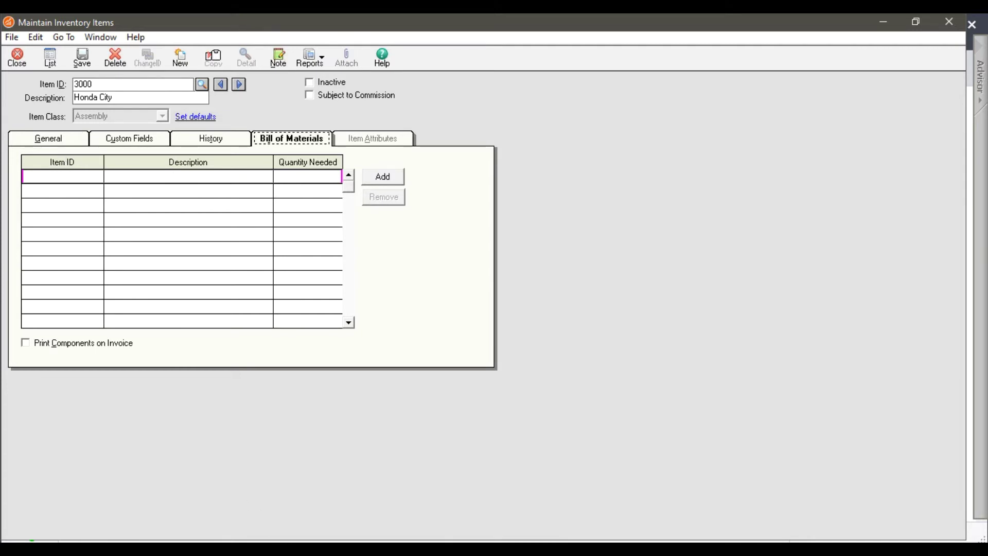
pyautogui.hotkey('alt', 'Tab')
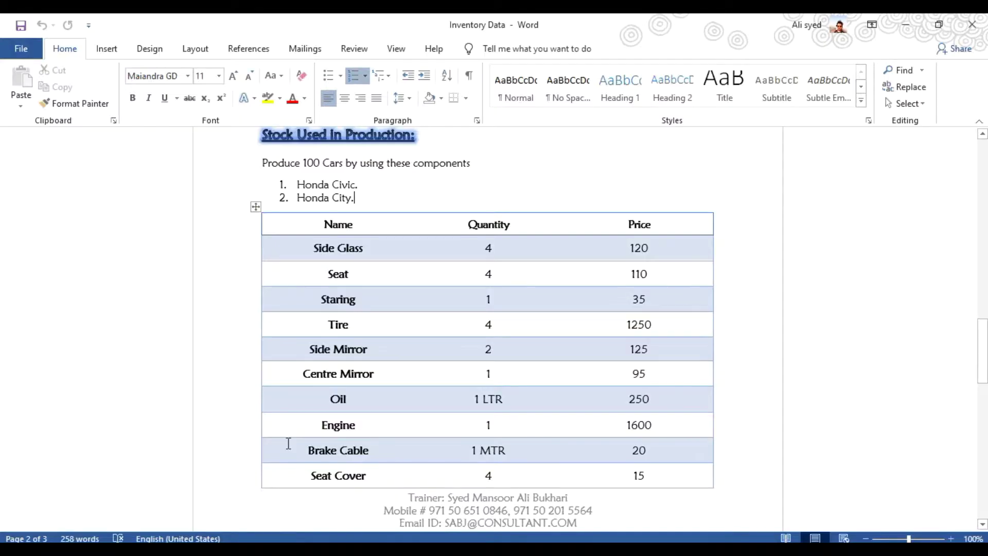
pyautogui.click(366, 252)
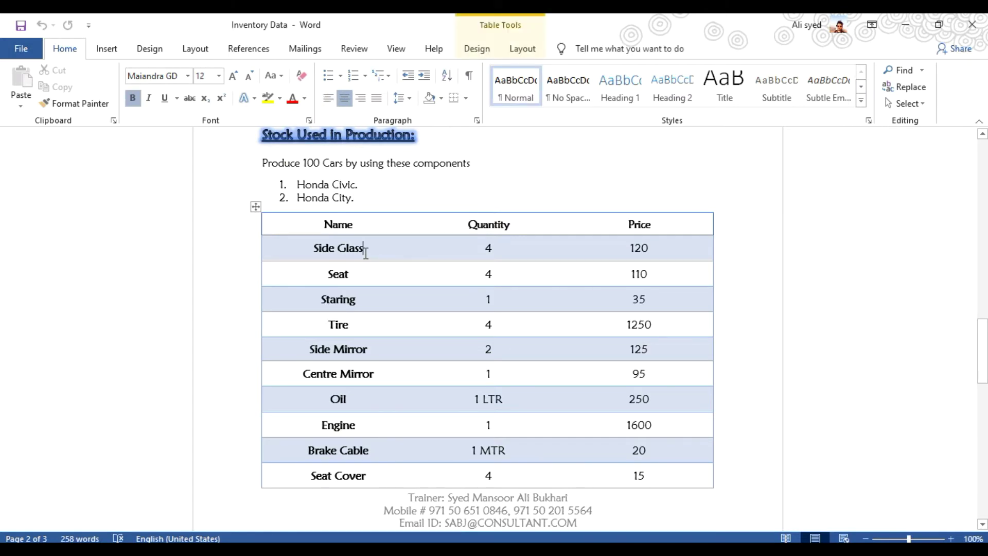
pyautogui.hotkey('alt', 'Tab')
pyautogui.click(48, 175)
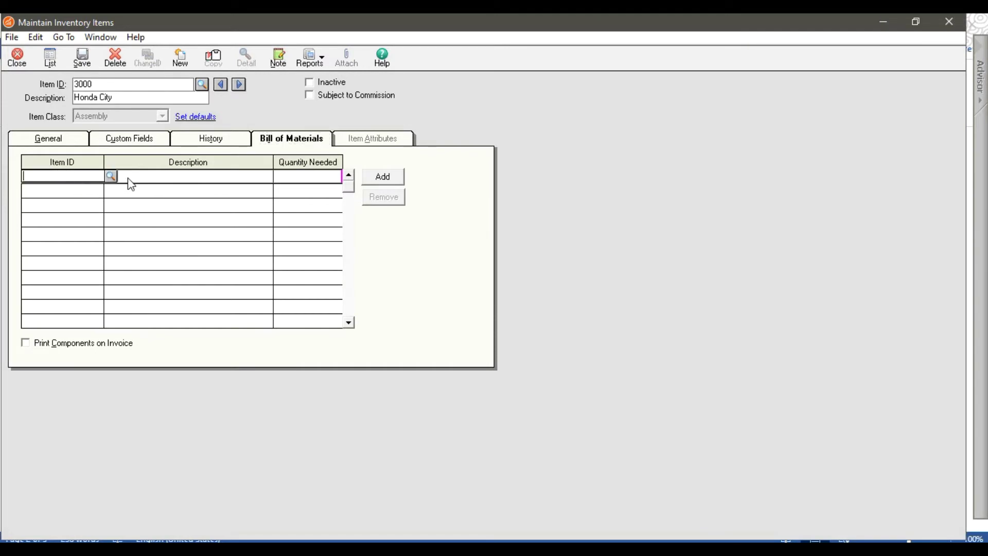
pyautogui.click(112, 177)
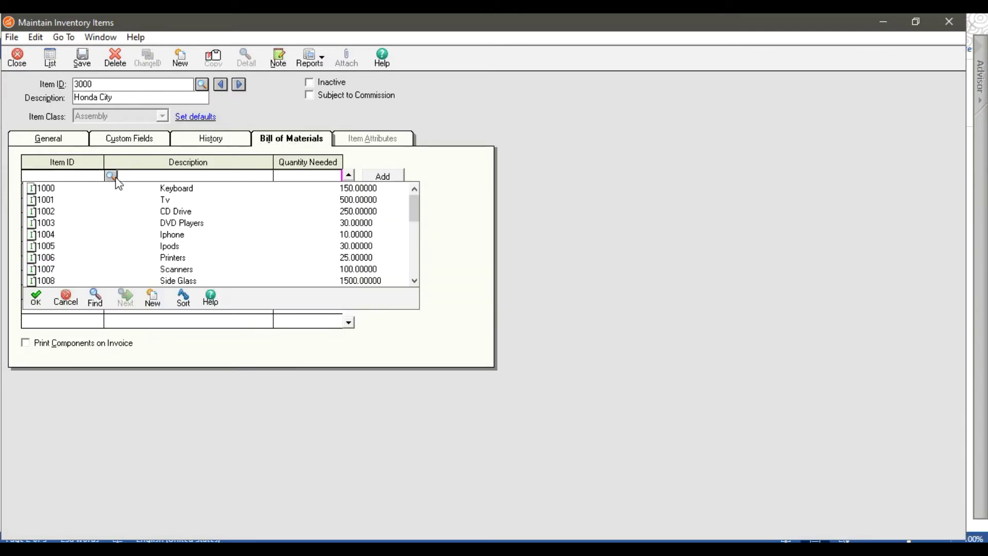
pyautogui.scroll(-6, 133, 220)
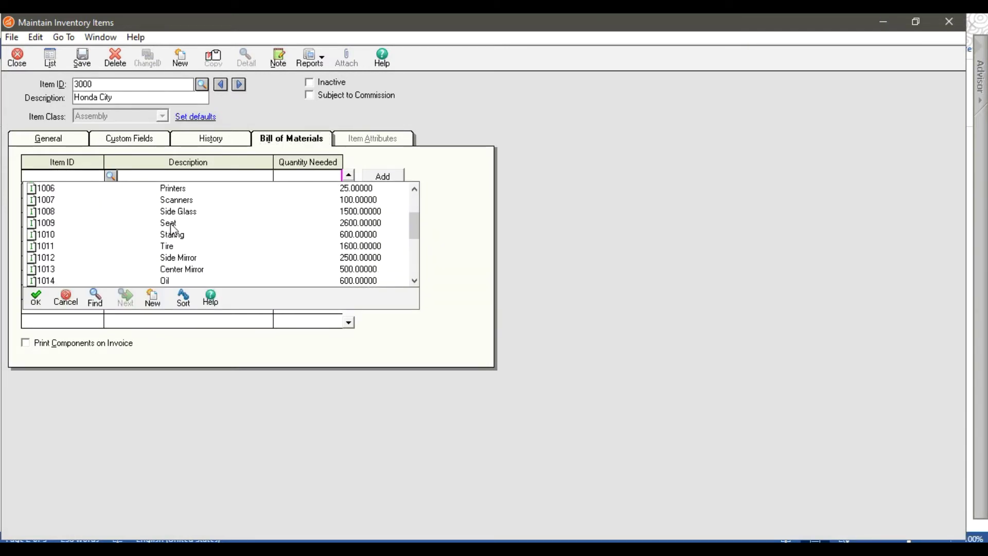
pyautogui.doubleClick(176, 212)
pyautogui.press('Tab')
pyautogui.write('4')
pyautogui.press('Tab')
# Add item 1009, Seat, to the bill of materials with quantity 4, checking the amount in the Word list.
pyautogui.write('1009')
pyautogui.press('Tab')
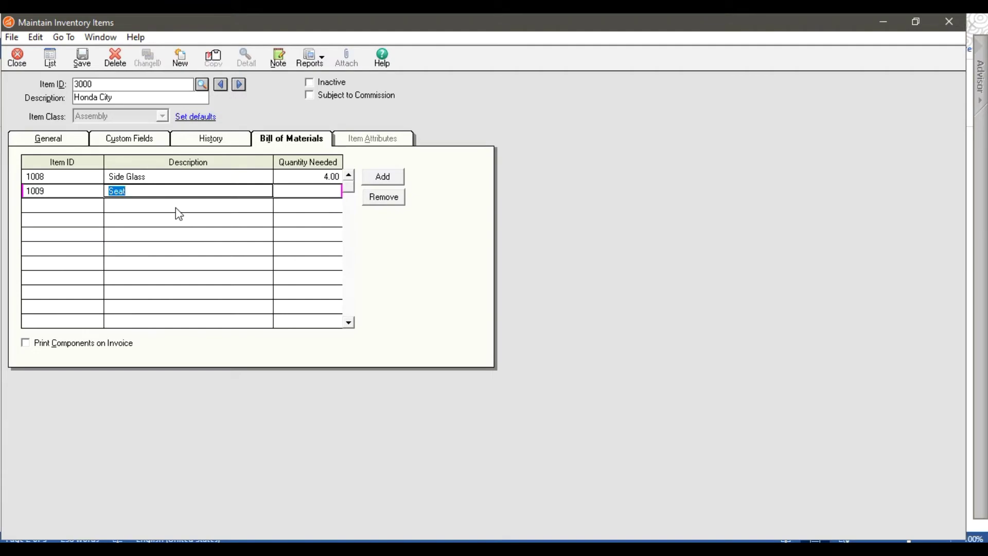
pyautogui.hotkey('alt', 'Tab')
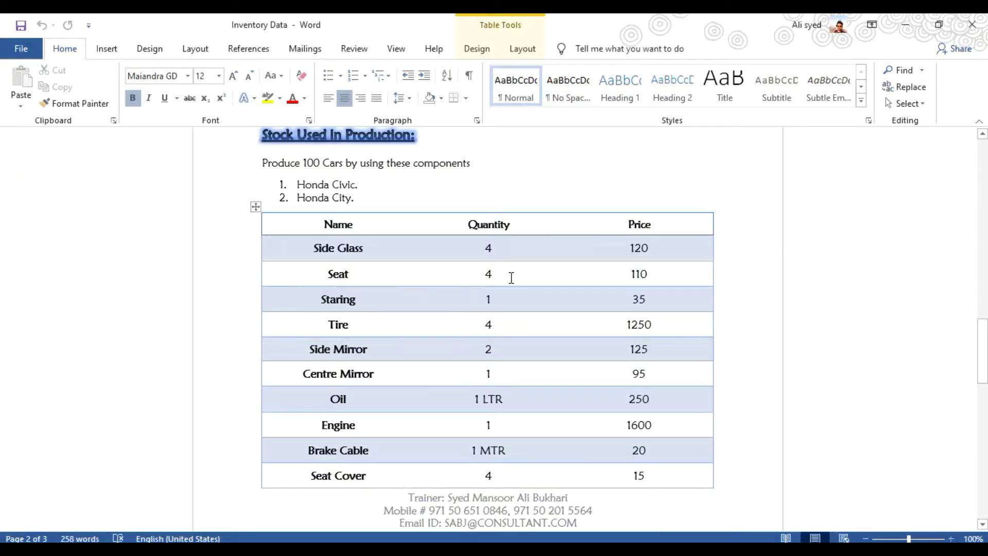
pyautogui.hotkey('alt', 'Tab')
pyautogui.press('Tab')
pyautogui.write('4')
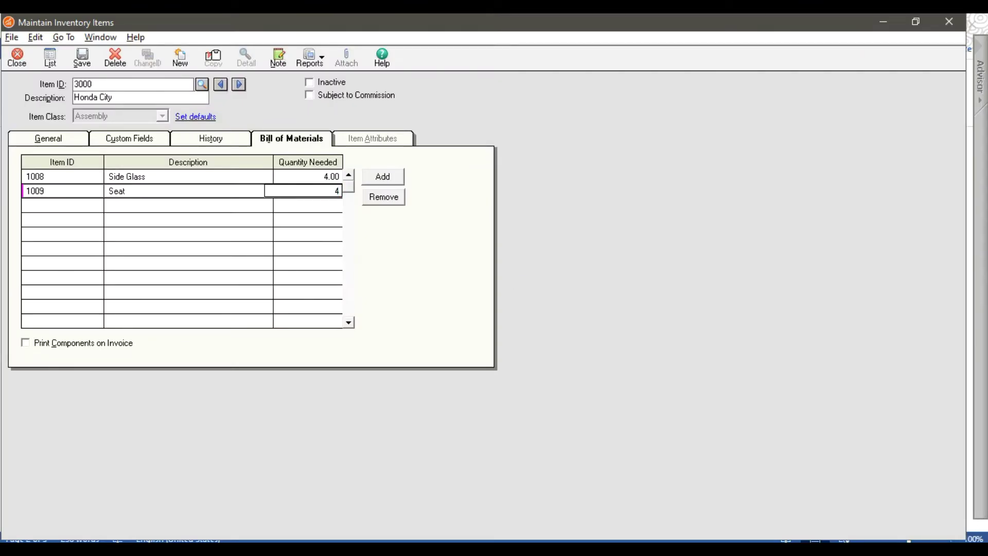
pyautogui.press('Tab')
# Check the Staring quantity in the Word list and add item 1010 to the bill of materials with quantity 1.
pyautogui.hotkey('alt', 'Tab')
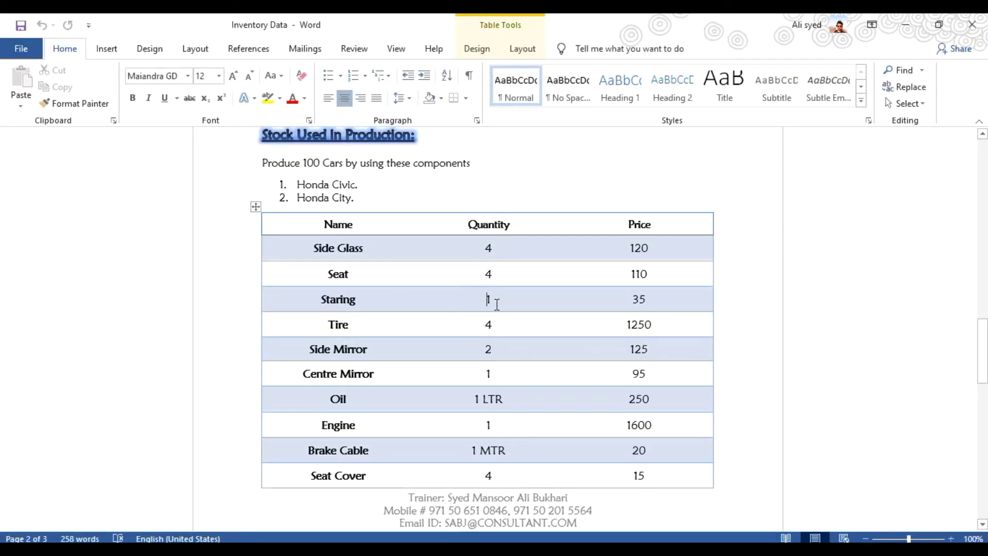
pyautogui.hotkey('alt', 'Tab')
pyautogui.write('1010')
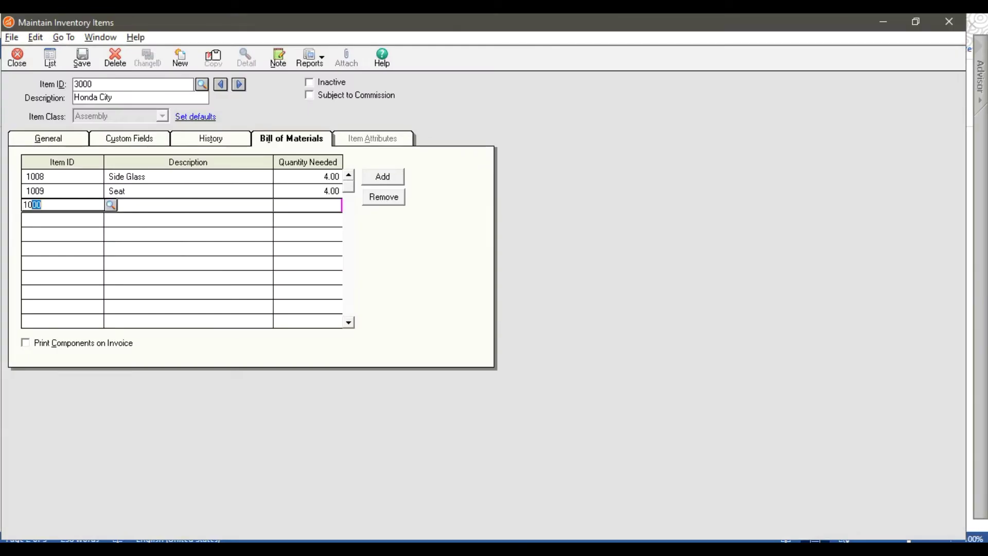
pyautogui.press('Tab')
pyautogui.press('Tab')
pyautogui.write('1')
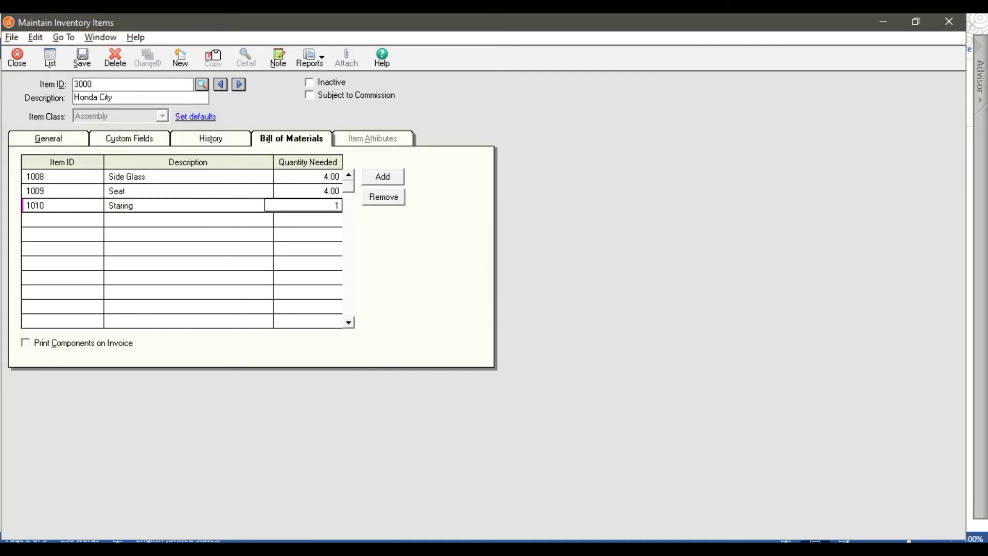
pyautogui.press('Tab')
# Check the Tire quantity in the Word list and add item 1011 to the bill of materials with quantity 4.
pyautogui.hotkey('alt', 'Tab')
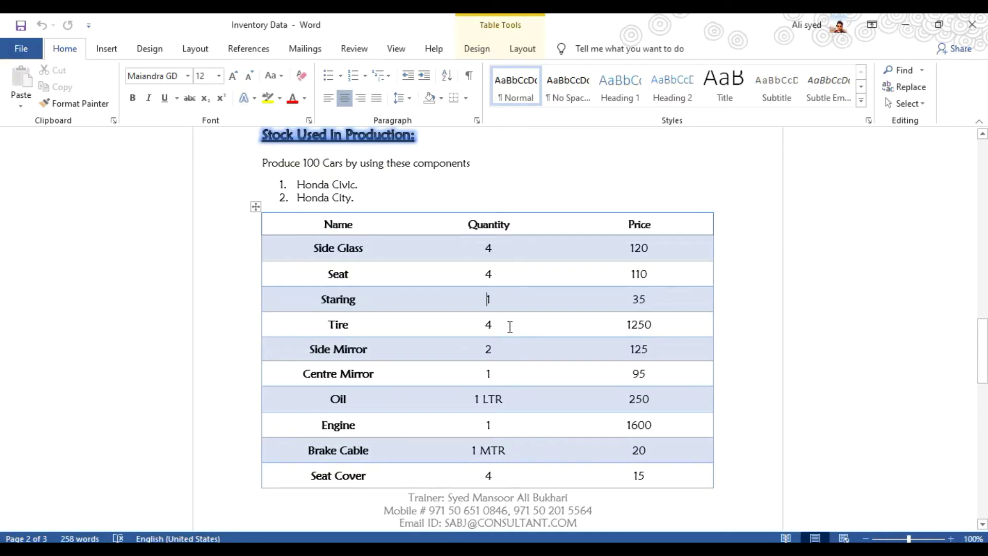
pyautogui.click(381, 326)
pyautogui.hotkey('alt', 'Tab')
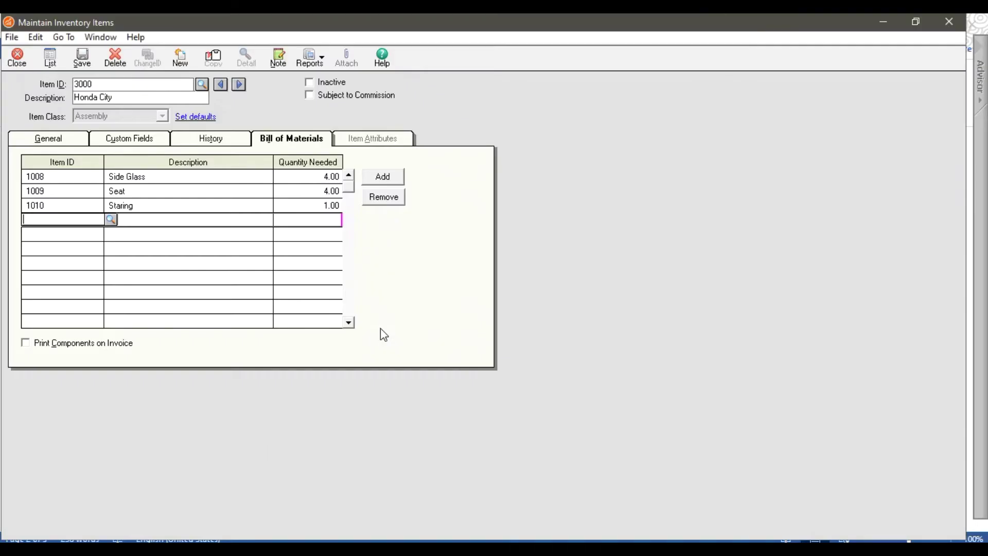
pyautogui.write('1011')
pyautogui.press('Tab')
pyautogui.press('Tab')
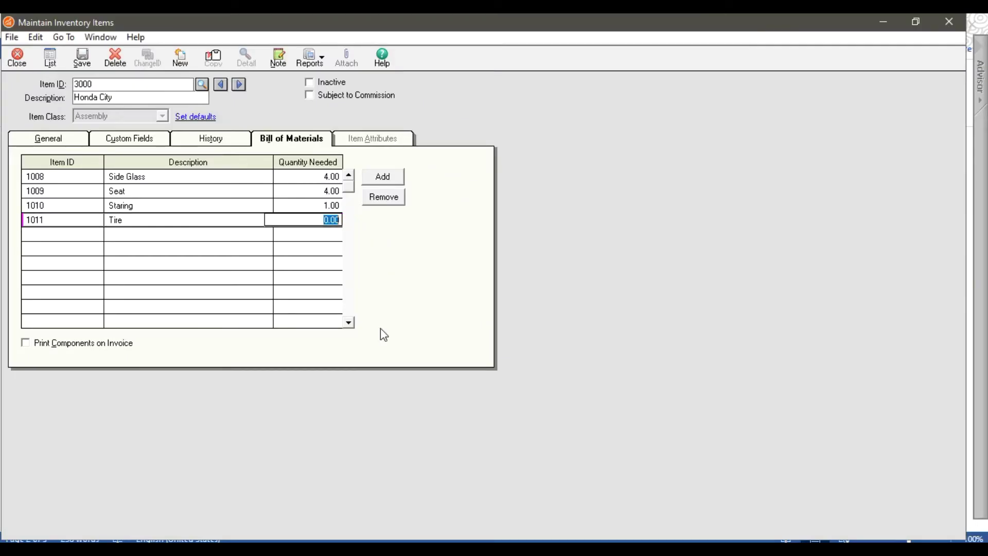
pyautogui.press('Tab')
# Check the Side Mirror quantity in the Word list and add item 1012 to the bill of materials with quantity 2.
pyautogui.hotkey('alt', 'Tab')
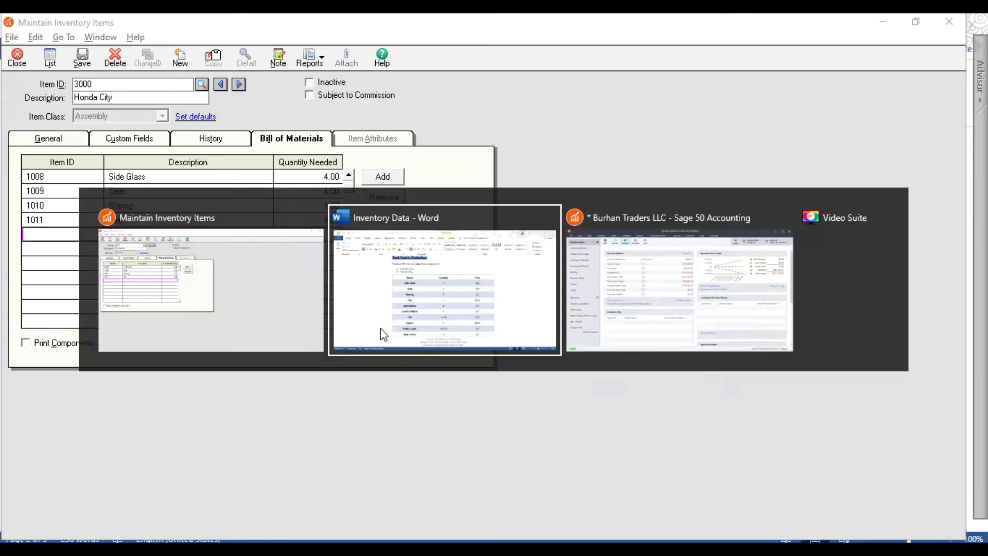
pyautogui.hotkey('alt', 'Tab')
pyautogui.write('1012')
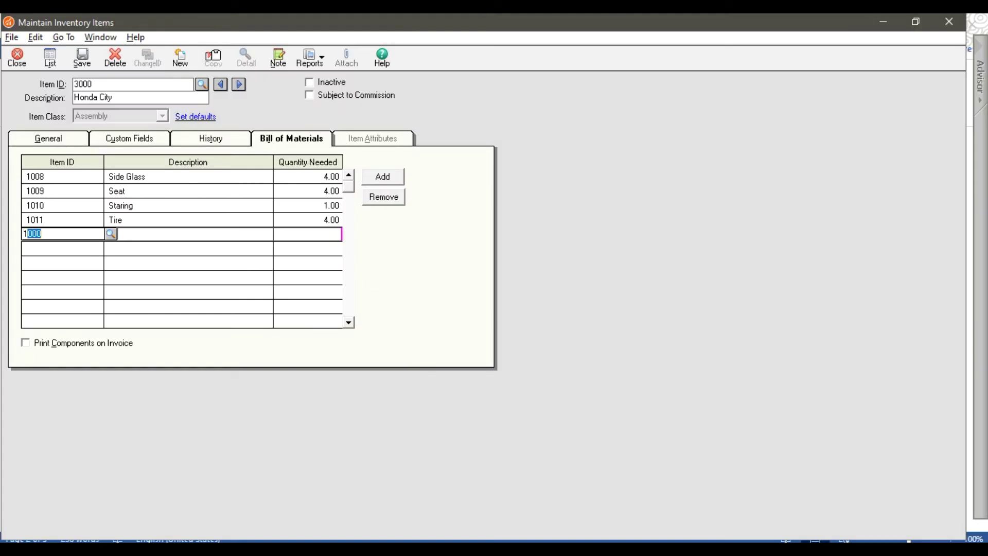
pyautogui.press('Tab')
pyautogui.press('Tab')
pyautogui.write('2')
pyautogui.press('Tab')
# Check the Centre Mirror row in the Word list and add item 1013 to the bill of materials with quantity 1.
pyautogui.hotkey('alt', 'Tab')
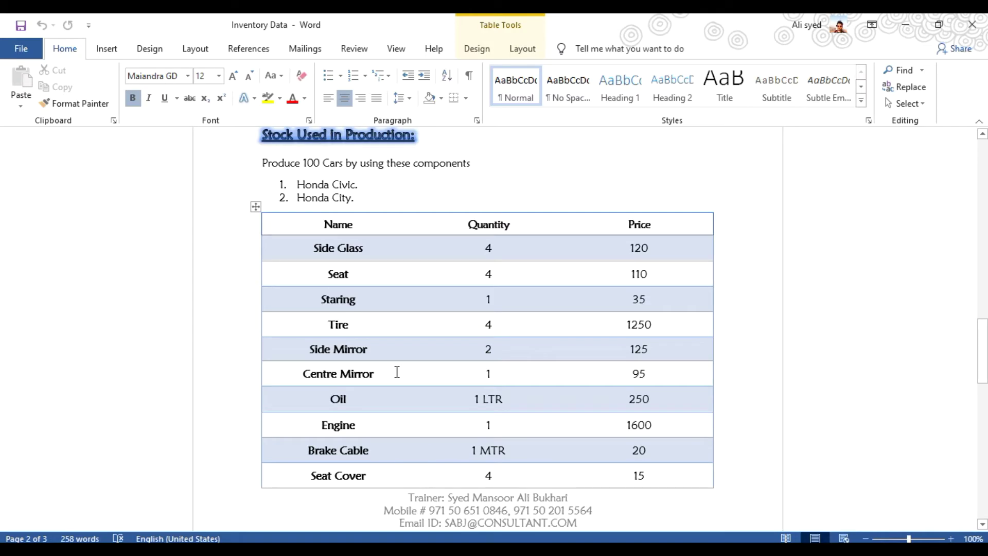
pyautogui.hotkey('alt', 'Tab')
pyautogui.write('1013')
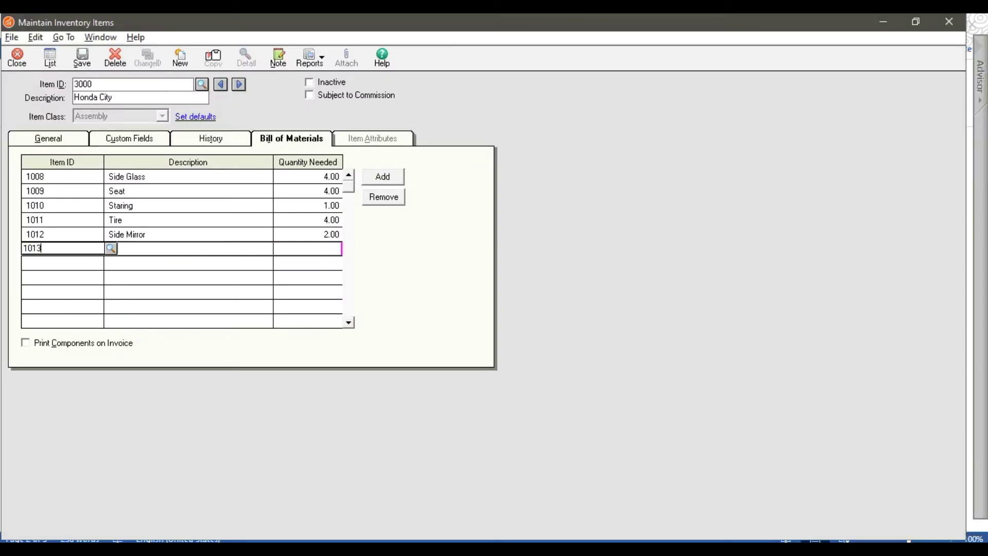
pyautogui.press('Tab')
pyautogui.press('Tab')
pyautogui.write('1')
pyautogui.press('Tab')
# Check the Oil row in the Word list and add item 1014 to the bill of materials with quantity 1.
pyautogui.hotkey('alt', 'Tab')
pyautogui.click(403, 407)
pyautogui.hotkey('alt', 'Tab')
pyautogui.write('1014')
pyautogui.press('Tab')
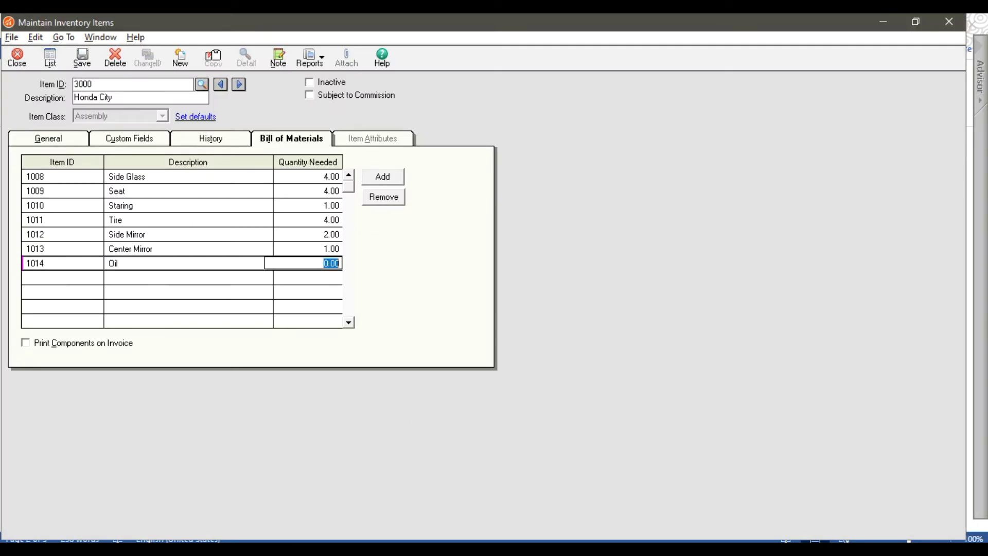
pyautogui.write('1')
pyautogui.press('Tab')
# Check the Engine row in the Word list and add item 1015 to the bill of materials with quantity 1.
pyautogui.hotkey('alt', 'Tab')
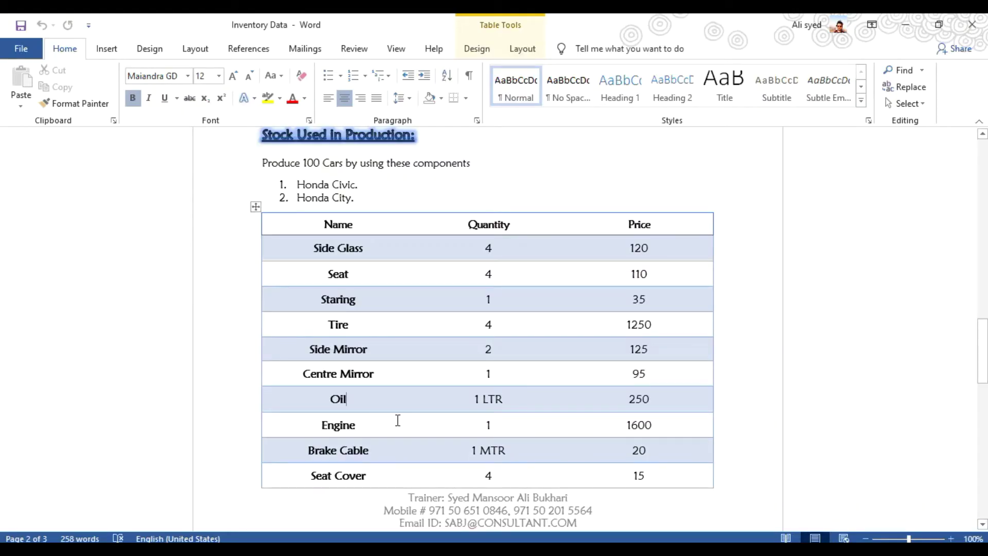
pyautogui.hotkey('alt', 'Tab')
pyautogui.write('1015')
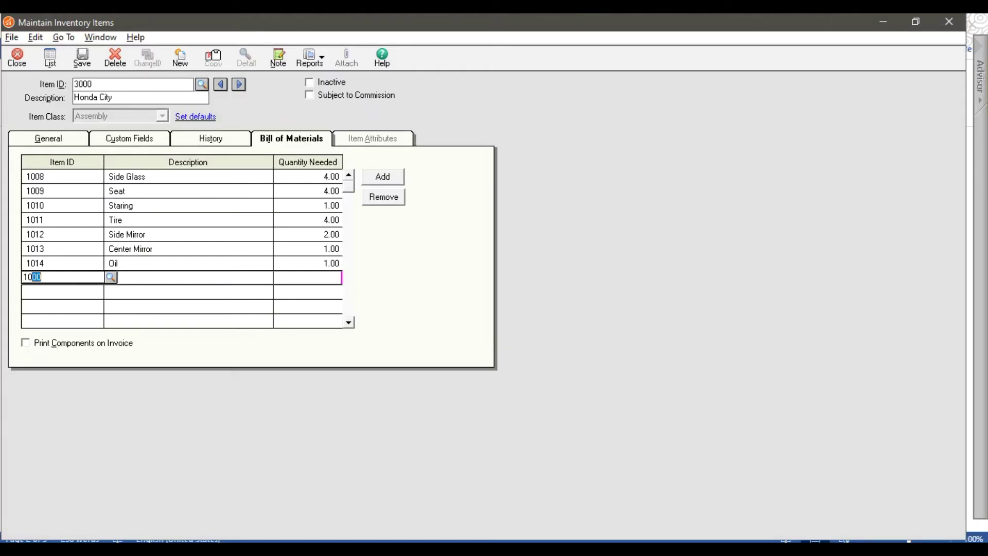
pyautogui.press('Tab')
pyautogui.press('Tab')
pyautogui.write('1')
pyautogui.press('Tab')
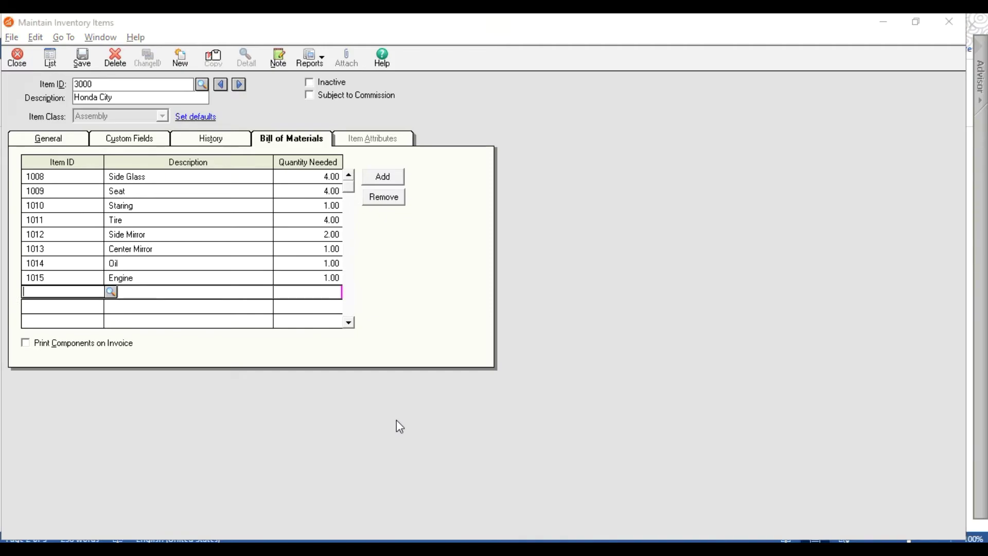
# Check the Brake Cable row in the Word list and add item 1016 to the bill of materials with quantity 1.
pyautogui.hotkey('alt', 'Tab')
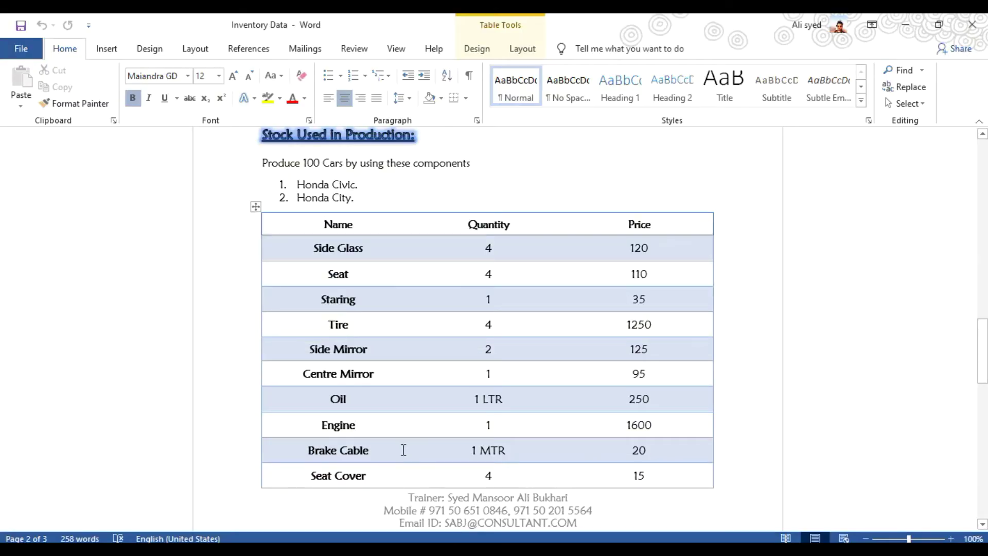
pyautogui.hotkey('alt', 'Tab')
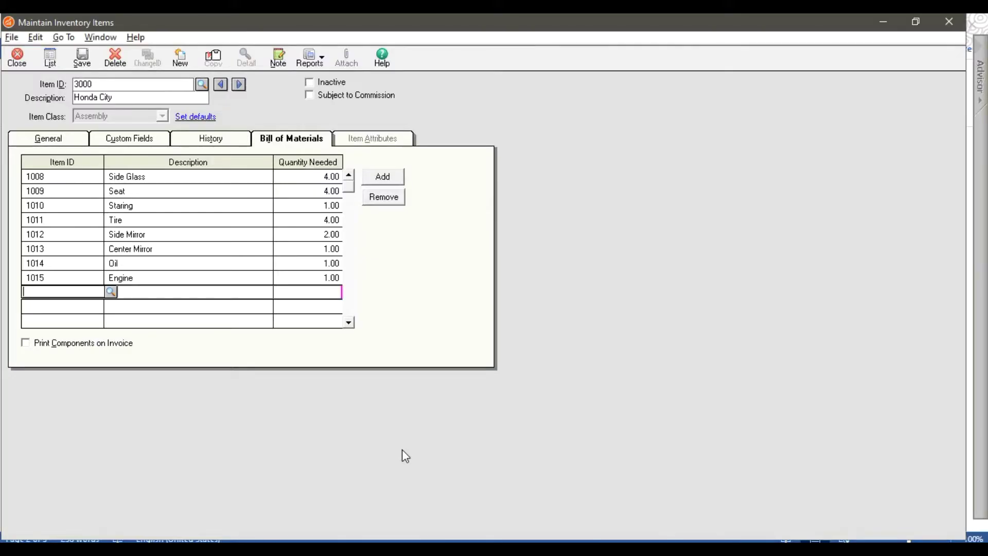
pyautogui.write('1016')
pyautogui.press('Tab')
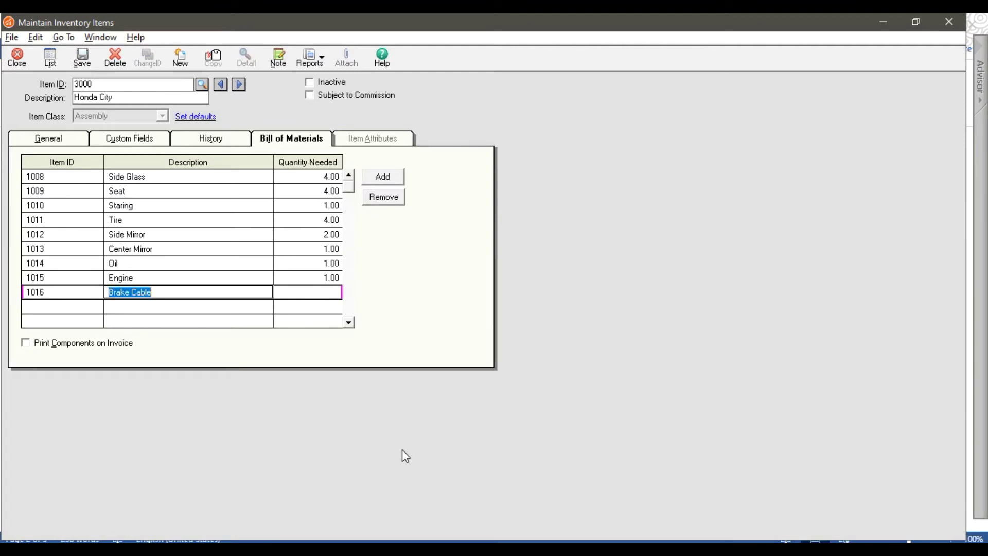
pyautogui.press('Tab')
pyautogui.press('Tab')
# Check the Seat Cover row in the Word list and add item 1017 to the bill of materials with quantity 4.
pyautogui.hotkey('alt', 'Tab')
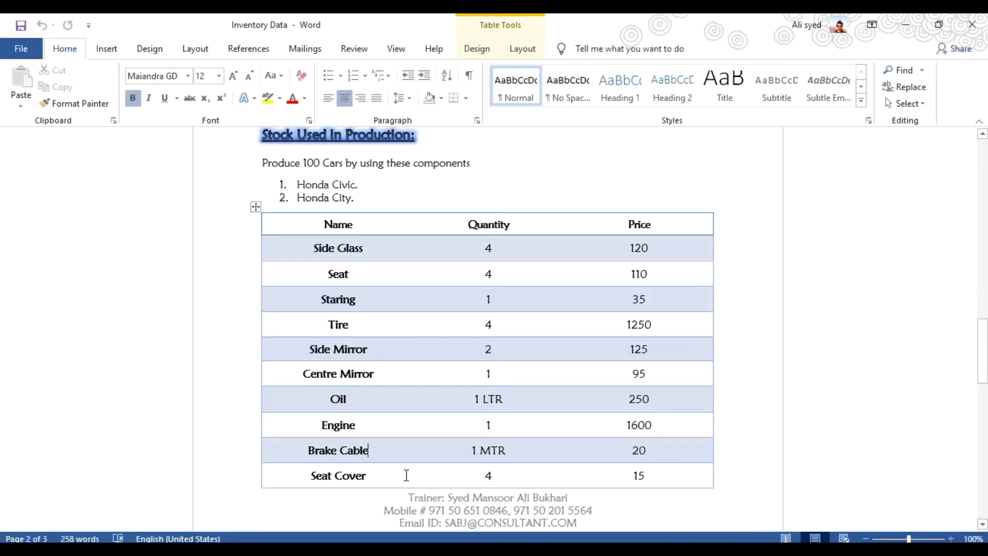
pyautogui.hotkey('alt', 'Tab')
pyautogui.write('1017')
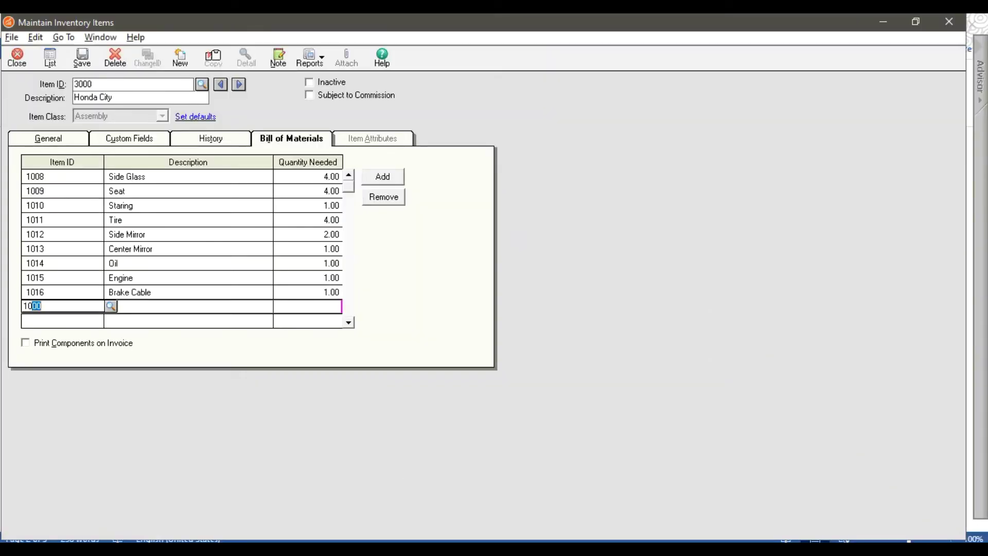
pyautogui.press('Tab')
pyautogui.press('Tab')
pyautogui.write('4')
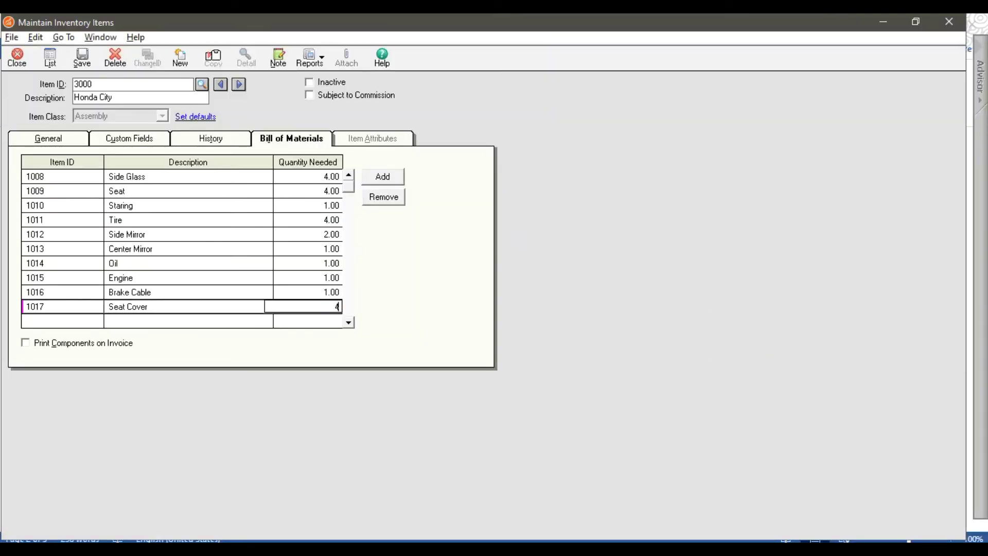
pyautogui.press('Tab')
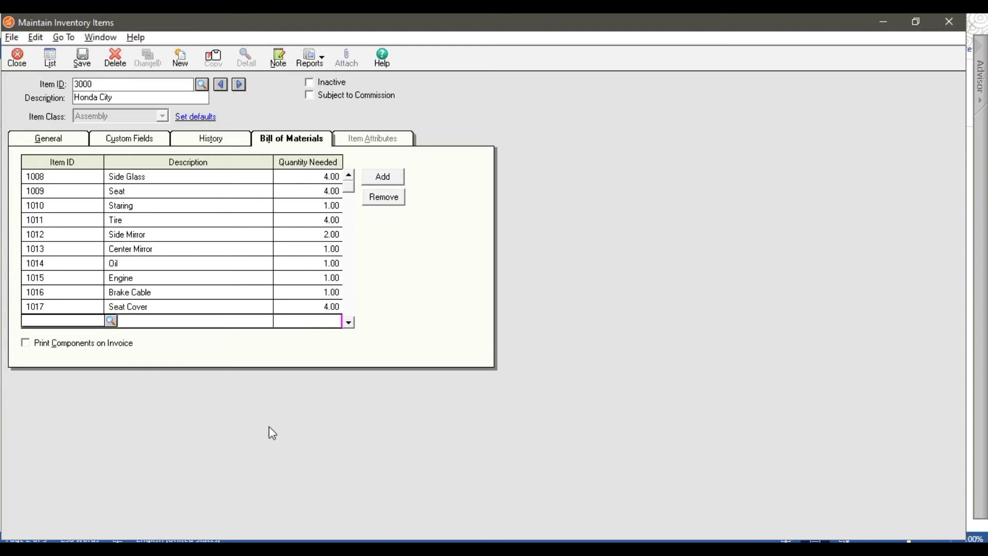
# Look over the item lookup list without adding another component, and save the Honda City item.
pyautogui.click(110, 321)
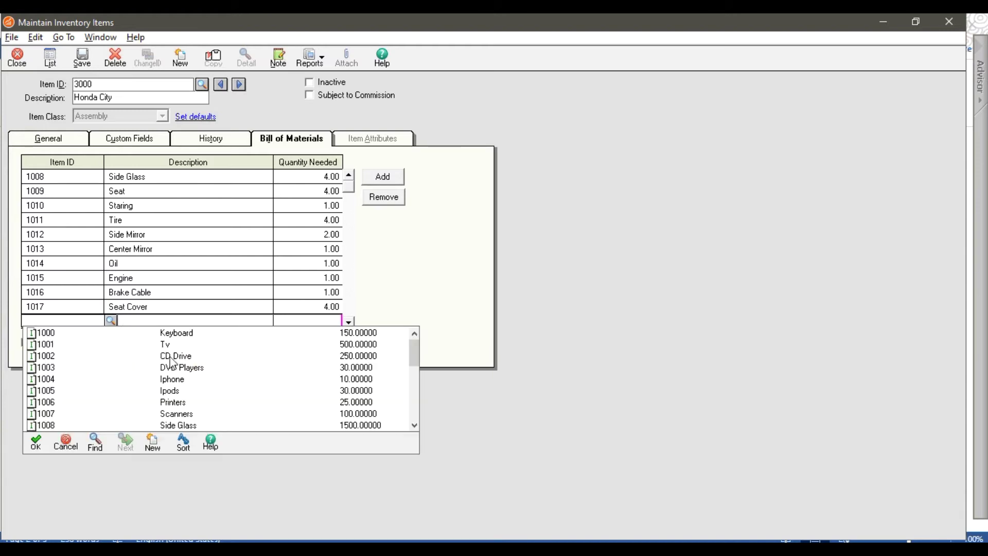
pyautogui.click(65, 442)
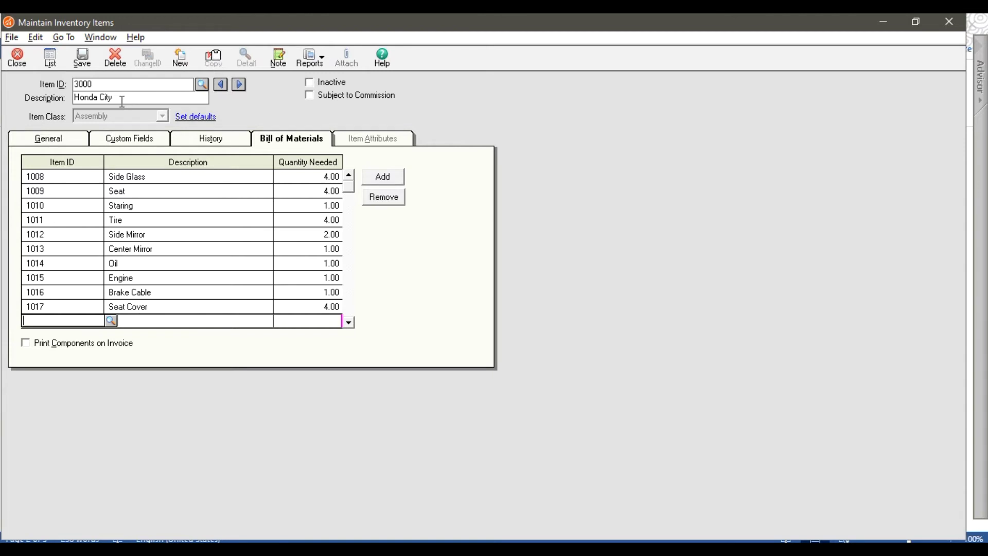
pyautogui.click(82, 60)
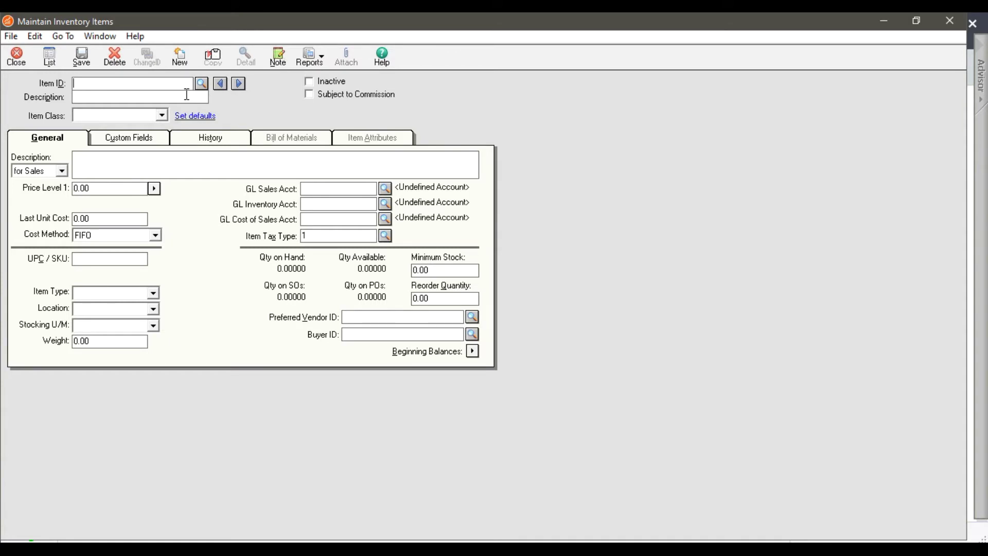
# Start a new inventory item with ID 3001, description Honda Civic and item class Assembly.
pyautogui.write('3001')
pyautogui.click(187, 95)
pyautogui.write('Honda Civic')
pyautogui.click(160, 115)
pyautogui.scroll(-3, 129, 159)
pyautogui.click(125, 162)
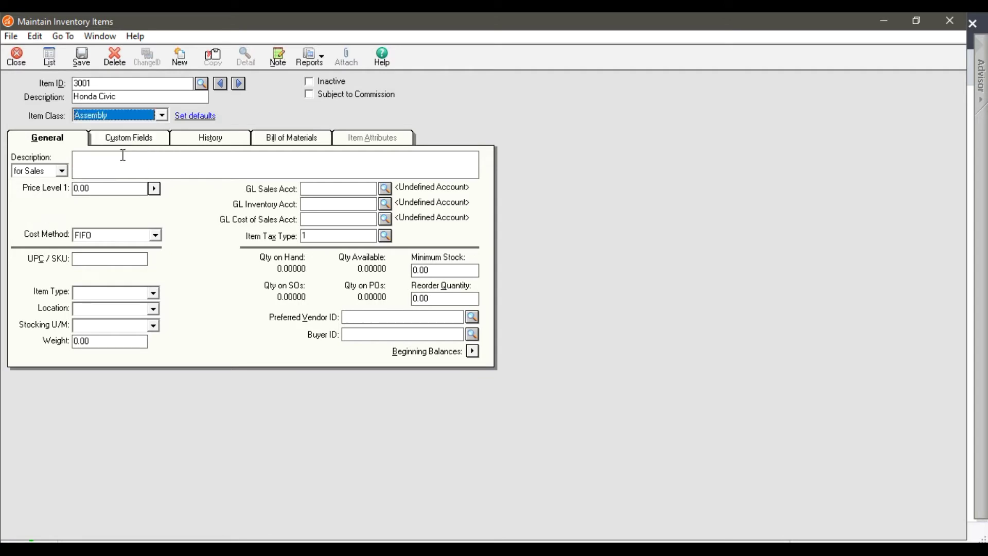
# Set the Honda Civic item's GL accounts to 401 for sales, 108 for inventory and 501 for cost of sales.
pyautogui.click(338, 186)
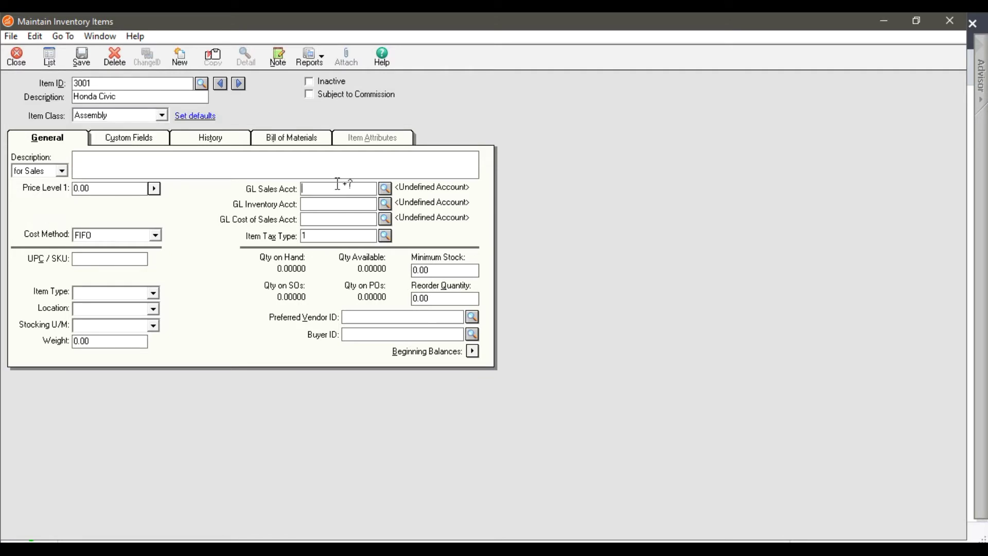
pyautogui.write('401')
pyautogui.press('Tab')
pyautogui.write('108')
pyautogui.press('Tab')
pyautogui.write('501')
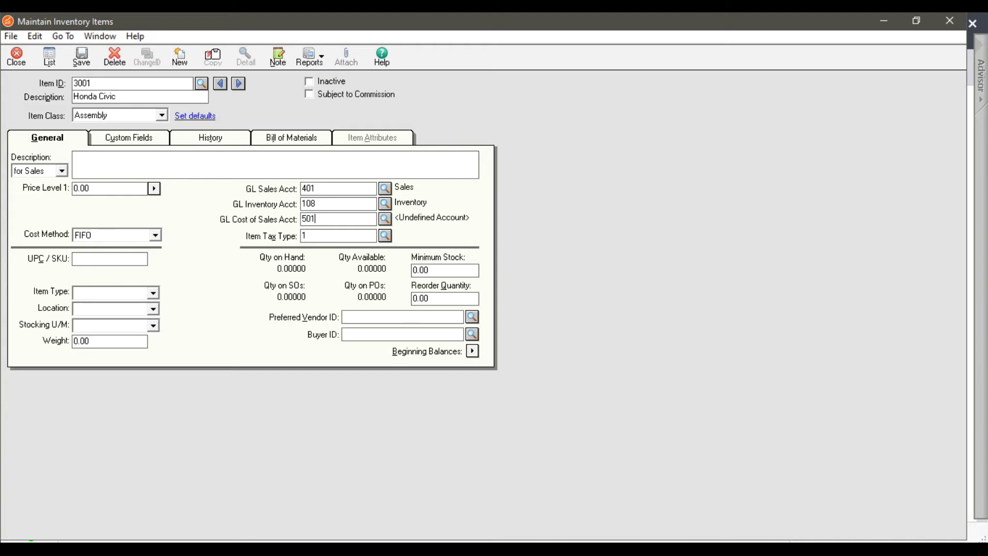
pyautogui.press('Tab')
# Set the Honda Civic item's cost method to Average and its item type to Vehicles.
pyautogui.click(111, 242)
pyautogui.click(114, 265)
pyautogui.click(114, 263)
pyautogui.click(115, 294)
pyautogui.click(153, 293)
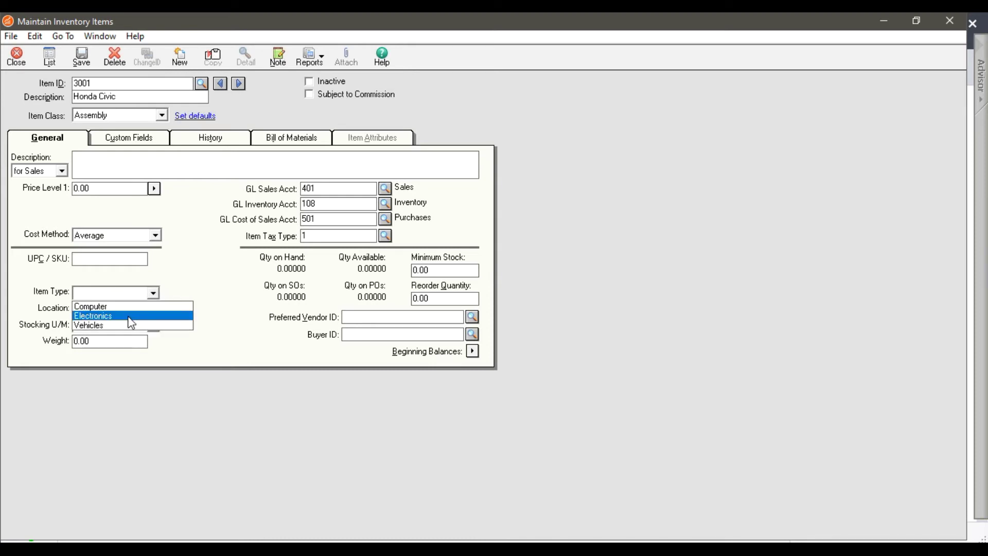
pyautogui.click(130, 325)
# Set the Honda Civic item's location to Dubai and its stocking unit of measure to Numbers.
pyautogui.click(150, 309)
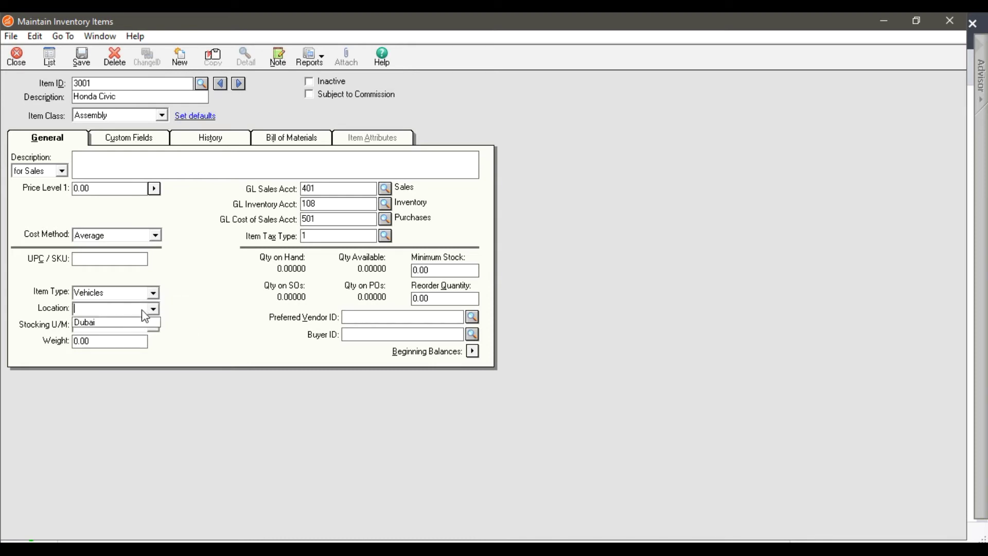
pyautogui.click(134, 323)
pyautogui.click(154, 325)
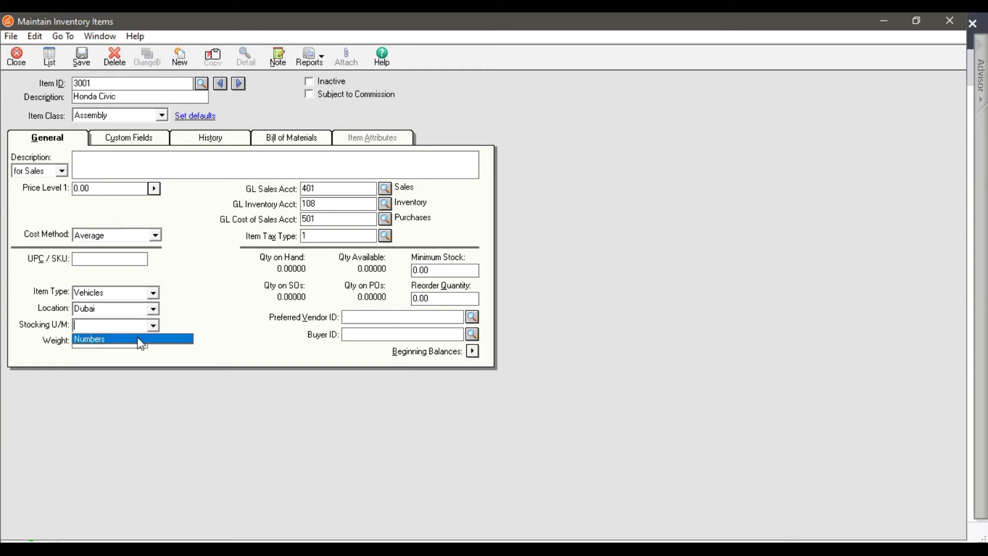
pyautogui.click(141, 341)
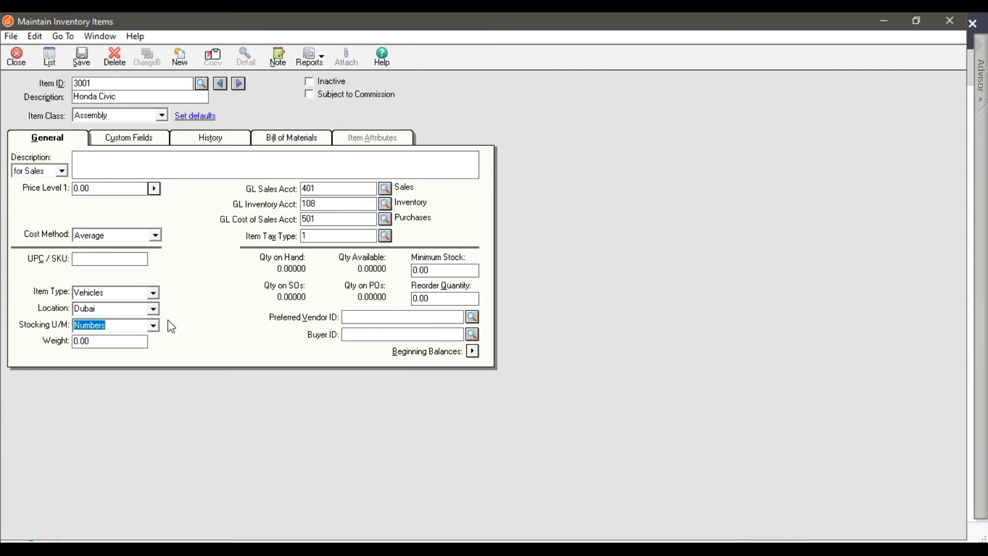
# Add item 1008, Side Glass, from the item lookup list as the first component of the Honda Civic bill of materials.
pyautogui.click(298, 143)
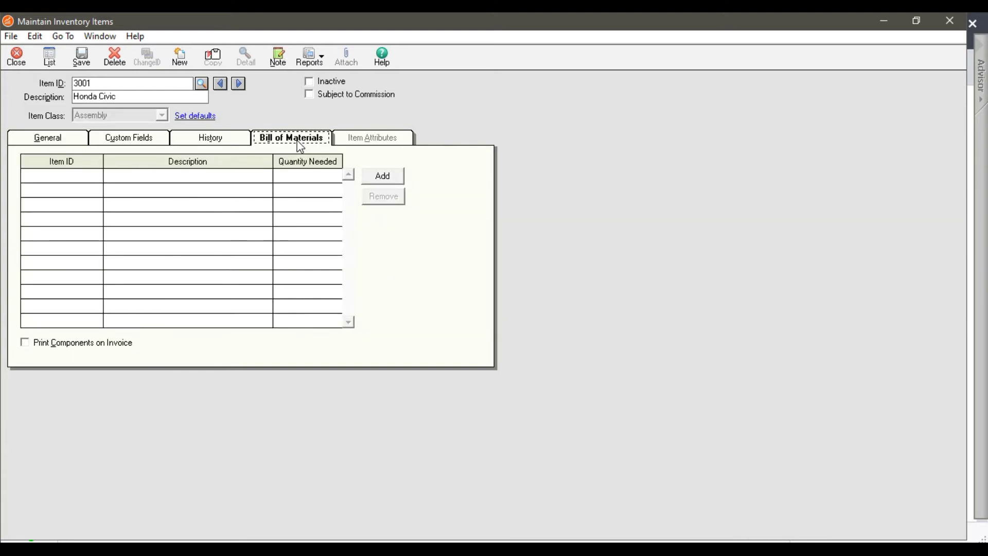
pyautogui.click(76, 177)
pyautogui.click(110, 176)
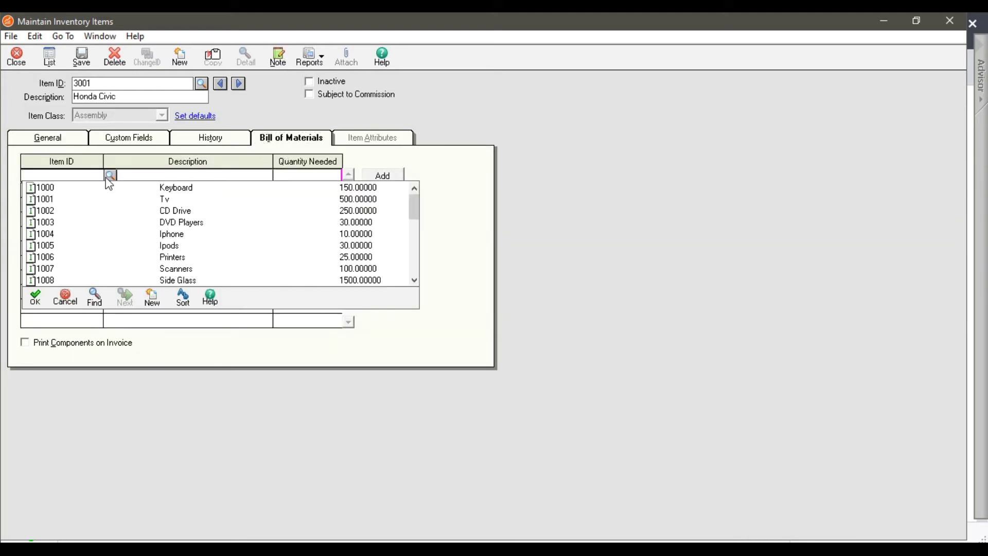
pyautogui.scroll(-1, 159, 226)
pyautogui.scroll(-1, 177, 257)
pyautogui.doubleClick(185, 247)
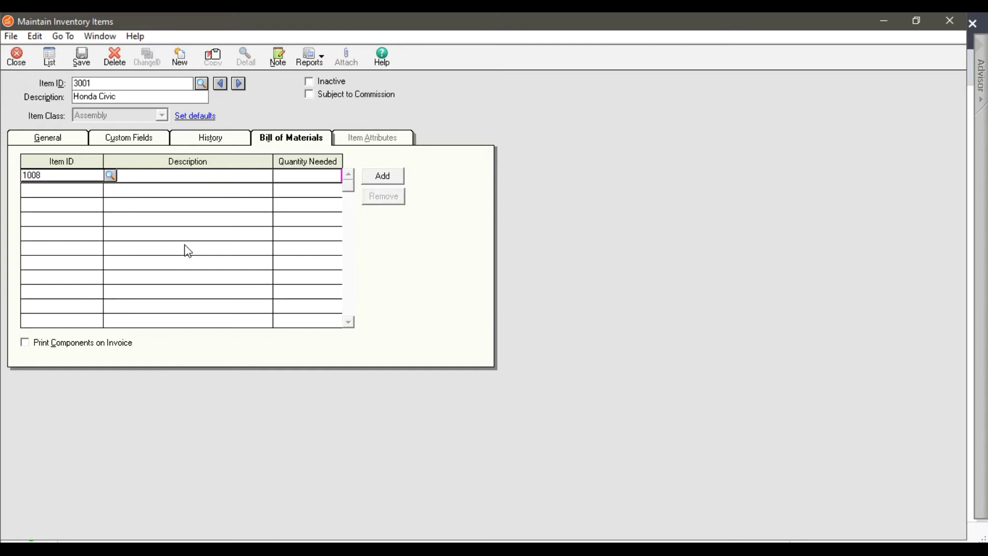
pyautogui.press('Tab')
# Check the Side Glass quantity in the Word list and set the quantity needed for item 1008 to 4.
pyautogui.hotkey('alt', 'Tab')
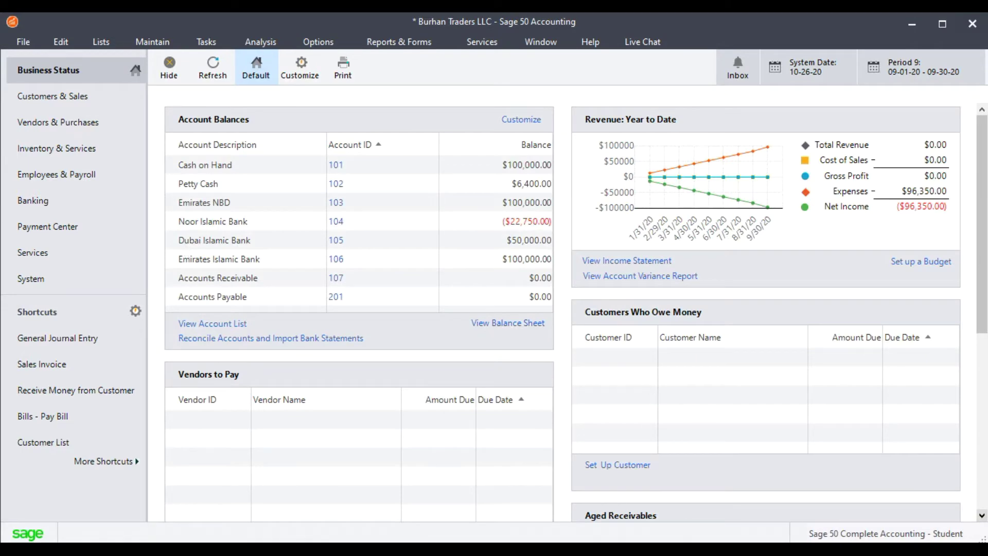
pyautogui.hotkey('alt', 'Tab')
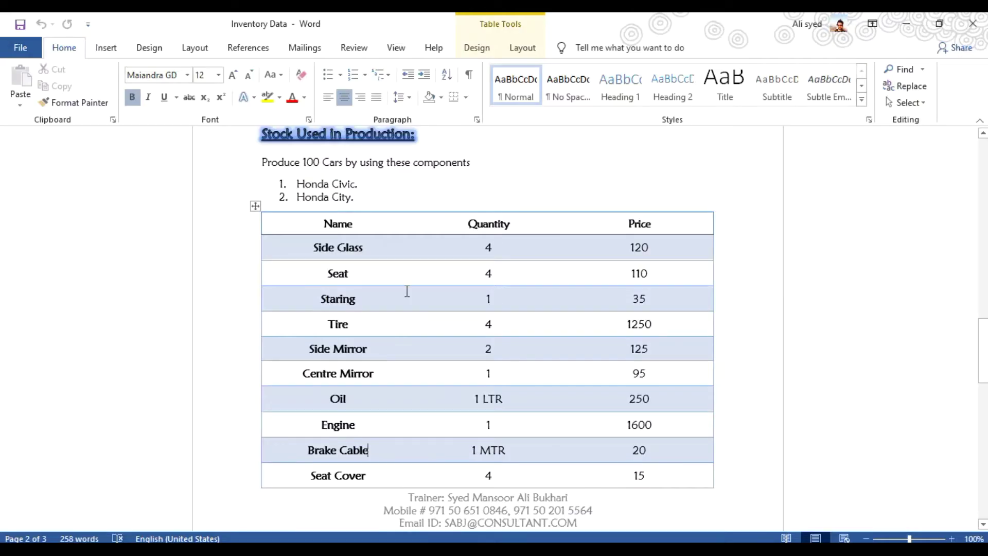
pyautogui.hotkey('alt', 'Tab')
pyautogui.hotkey('alt', 'Tab')
pyautogui.click(537, 520)
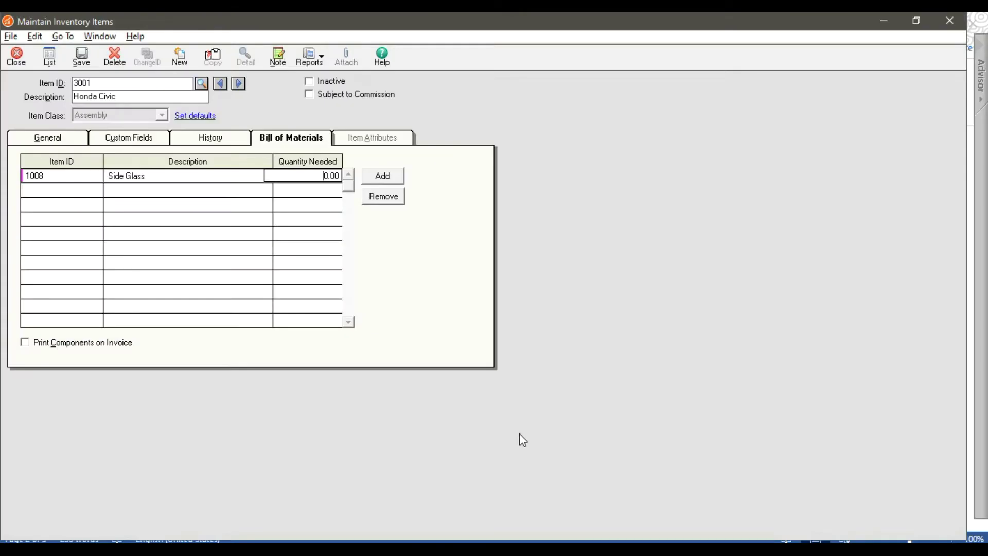
pyautogui.write('4')
pyautogui.press('Delete')
pyautogui.press('Delete')
pyautogui.press('Delete')
pyautogui.press('Delete')
pyautogui.press('Tab')
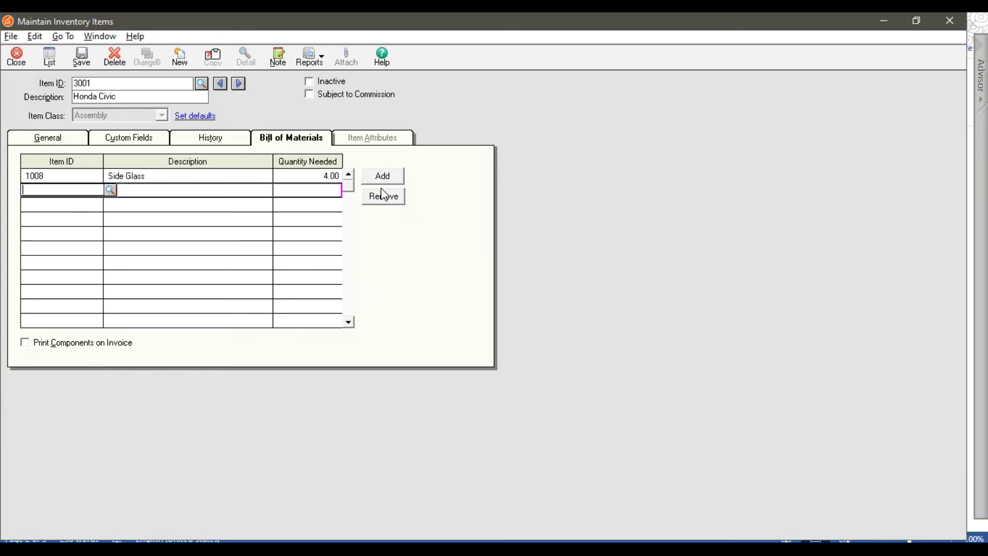
# Add item 1009, Seat, to the Honda Civic bill of materials with the Word list's quantity of 4.
pyautogui.hotkey('alt', 'Tab')
pyautogui.hotkey('alt', 'Tab')
pyautogui.write('1009')
pyautogui.press('Tab')
pyautogui.press('Tab')
pyautogui.write('4')
pyautogui.press('Tab')
# Check the Word list and add item 1010, Staring, to the Honda Civic bill of materials with quantity 1.
pyautogui.hotkey('alt', 'Tab')
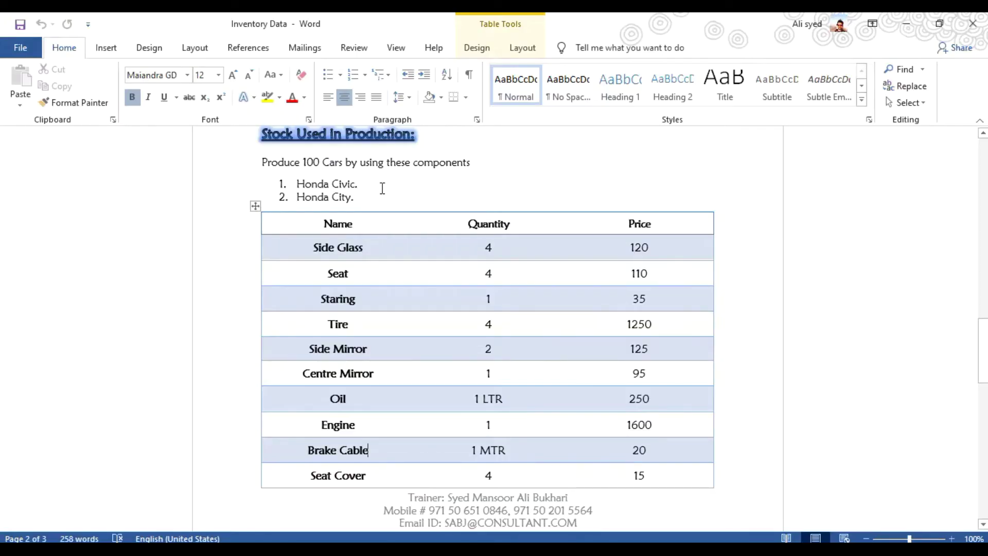
pyautogui.hotkey('alt', 'Tab')
pyautogui.write('1010')
pyautogui.press('Tab')
pyautogui.press('Tab')
pyautogui.write('1')
pyautogui.press('Tab')
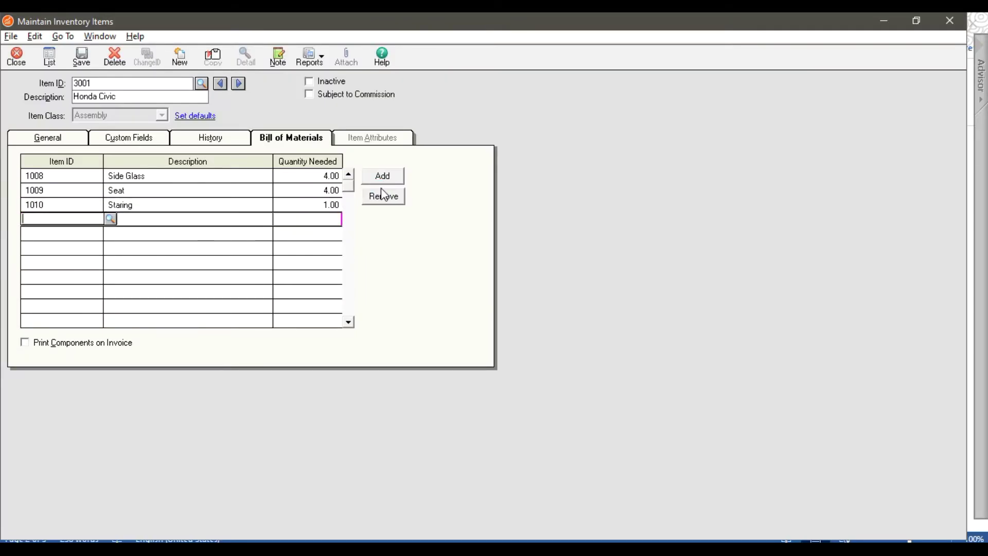
# Check the Word list and add item 1011, Tire, to the Honda Civic bill of materials with quantity 4.
pyautogui.hotkey('alt', 'Tab')
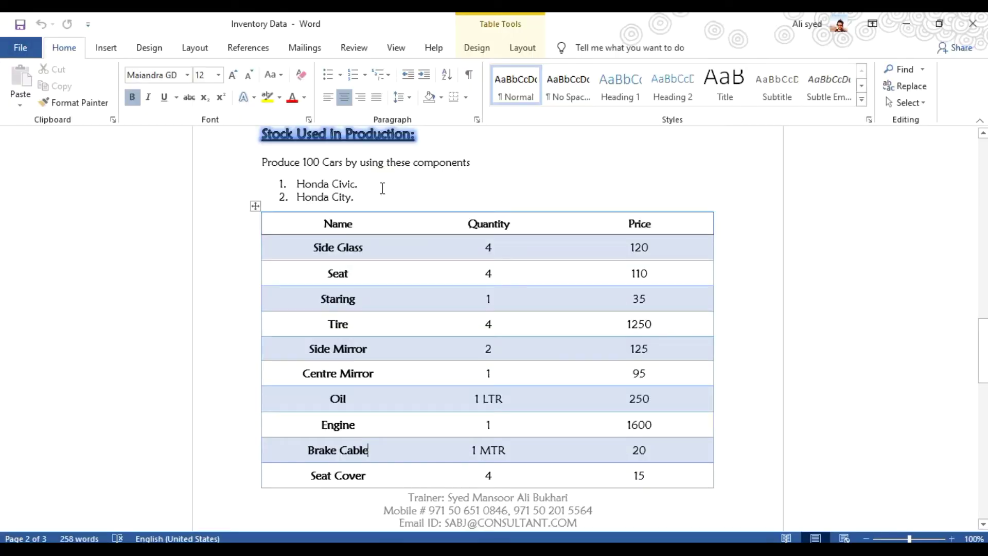
pyautogui.hotkey('alt', 'Tab')
pyautogui.write('1011')
pyautogui.press('Tab')
pyautogui.press('Tab')
pyautogui.write('4')
pyautogui.press('Tab')
# Check the Word list and add item 1012, Side Mirror, to the Honda Civic bill of materials with quantity 2.
pyautogui.hotkey('alt', 'Tab')
pyautogui.hotkey('alt', 'Tab')
pyautogui.write('1012')
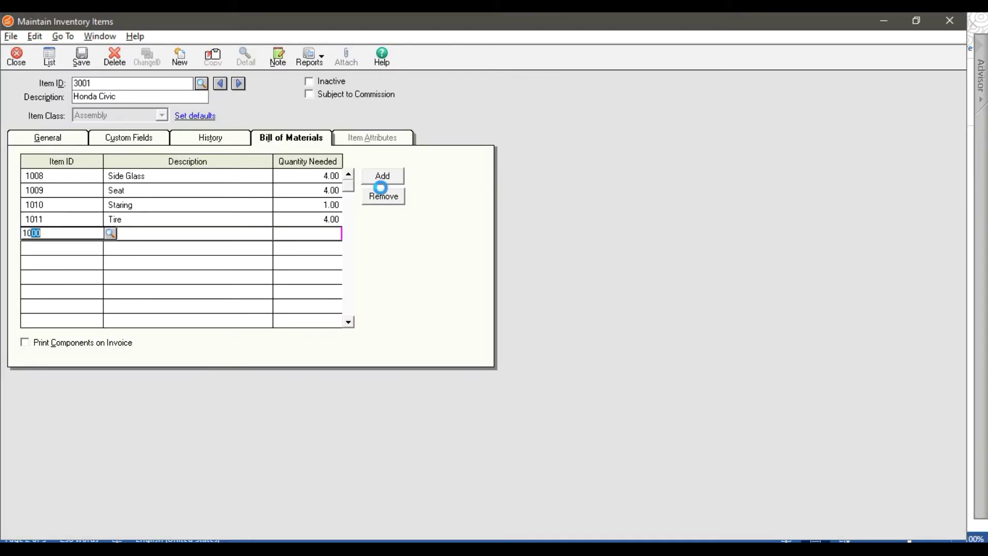
pyautogui.press('Tab')
pyautogui.press('Tab')
pyautogui.write('2')
pyautogui.press('Tab')
# Check the Word list and add item 1013, Center Mirror, to the Honda Civic bill of materials with quantity 1.
pyautogui.hotkey('alt', 'Tab')
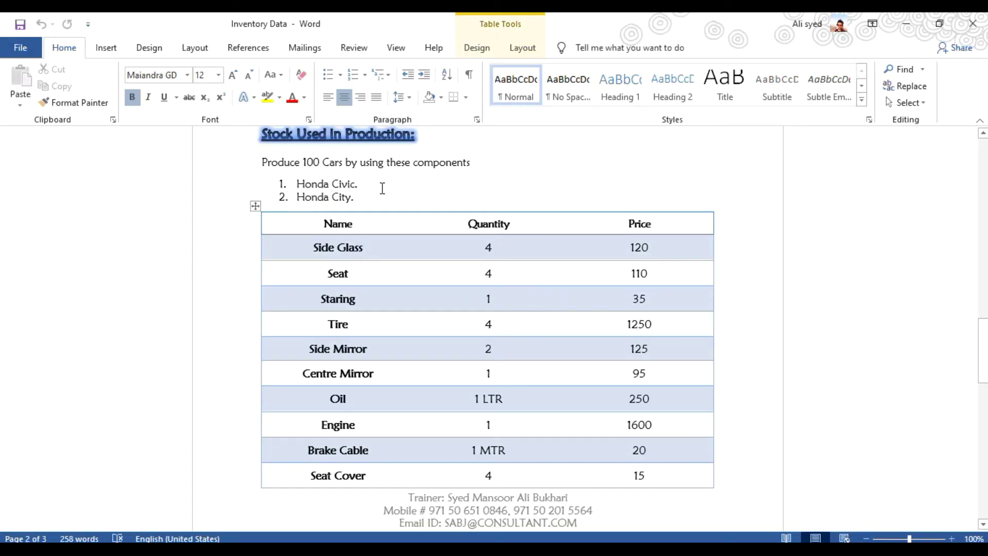
pyautogui.hotkey('alt', 'Tab')
pyautogui.write('1013')
pyautogui.press('Tab')
pyautogui.press('Tab')
pyautogui.write('1')
pyautogui.press('Tab')
# Add item 1014, Oil, to the Honda Civic bill of materials with a quantity needed of 1.
pyautogui.hotkey('alt', 'Tab')
pyautogui.write('1014')
pyautogui.press('Tab')
pyautogui.press('Tab')
pyautogui.press('Tab')
pyautogui.press('Tab')
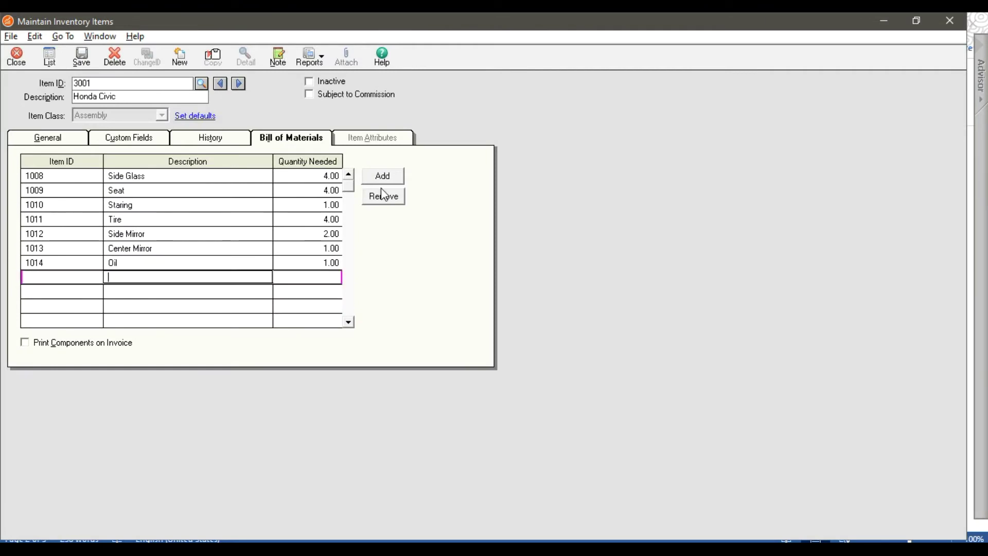
# Check the Word list and add item 1015, Engine, to the Honda Civic bill of materials with quantity 1.
pyautogui.hotkey('alt', 'Tab')
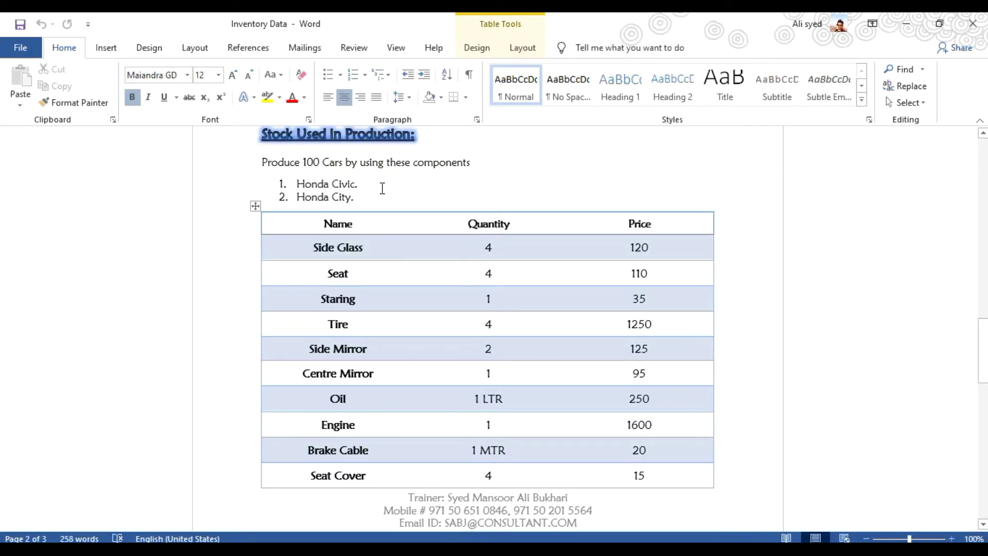
pyautogui.hotkey('alt', 'Tab')
pyautogui.write('1015')
pyautogui.press('Tab')
pyautogui.press('Tab')
pyautogui.write('1')
pyautogui.press('Tab')
# Check the Word list and add item 1016, Brake Cable, to the Honda Civic bill of materials with quantity 1.
pyautogui.hotkey('alt', 'Tab')
pyautogui.hotkey('alt', 'Tab')
pyautogui.write('1016')
pyautogui.press('Tab')
pyautogui.write('1')
pyautogui.press('Tab')
# Check the Word list and add item 1017, Seat Cover, to the Honda Civic bill of materials with quantity 4.
pyautogui.hotkey('alt', 'Tab')
pyautogui.hotkey('alt', 'Tab')
pyautogui.write('1017')
pyautogui.press('Tab')
pyautogui.write('4')
pyautogui.press('Tab')
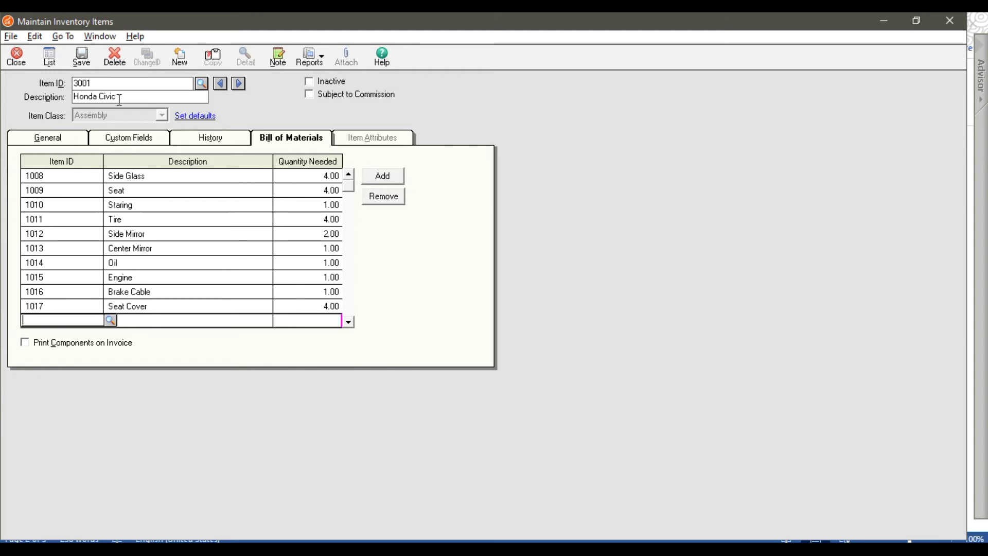
# Save the Honda Civic item, close inventory item maintenance and review the production requirement in the Word document.
pyautogui.click(84, 65)
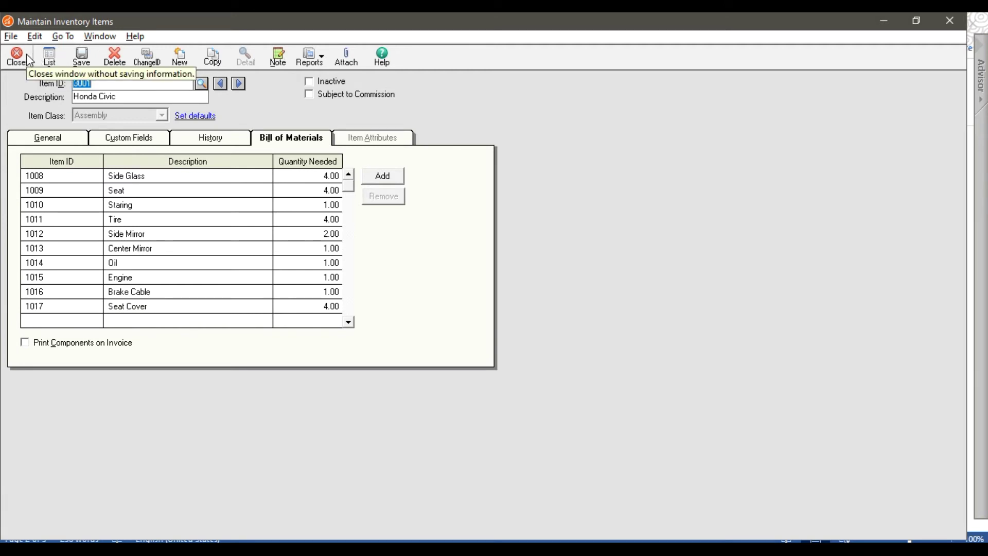
pyautogui.click(26, 54)
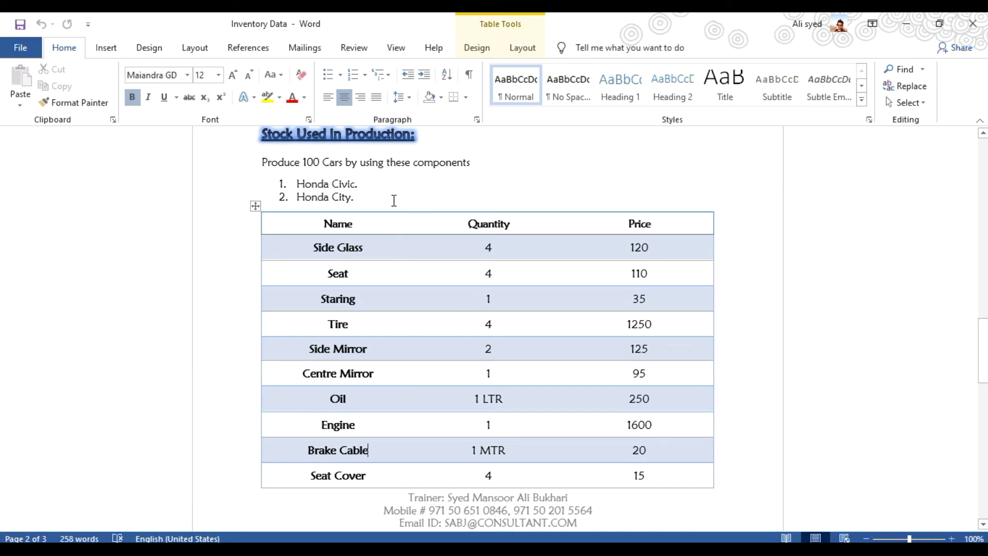
pyautogui.click(381, 188)
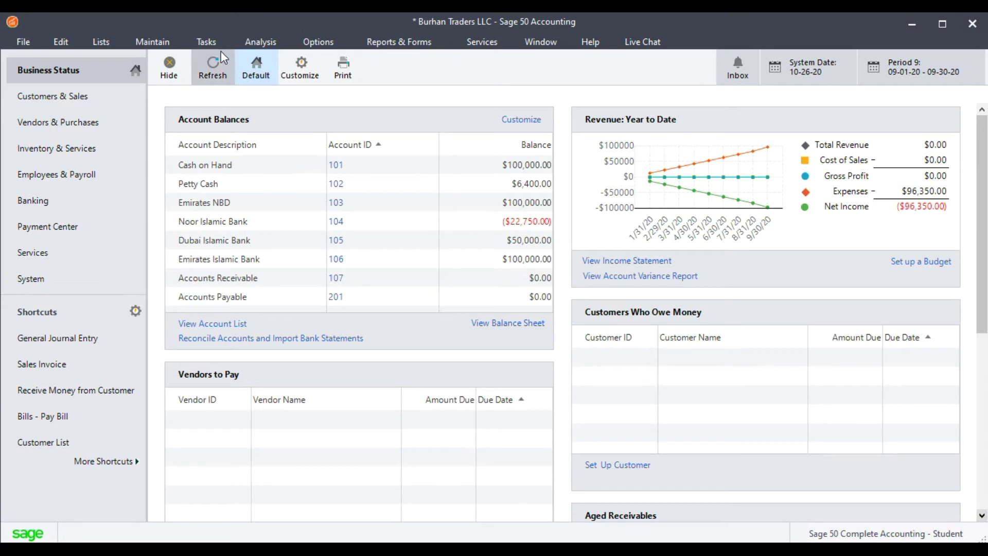
# Start a new assembly build and select item 3000, Honda City, as the item to build.
pyautogui.click(219, 45)
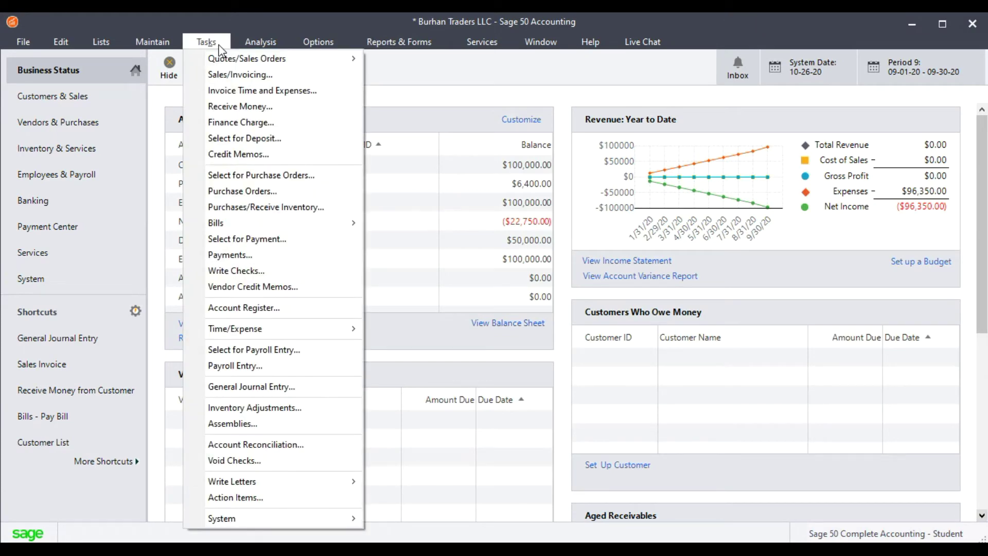
pyautogui.click(291, 428)
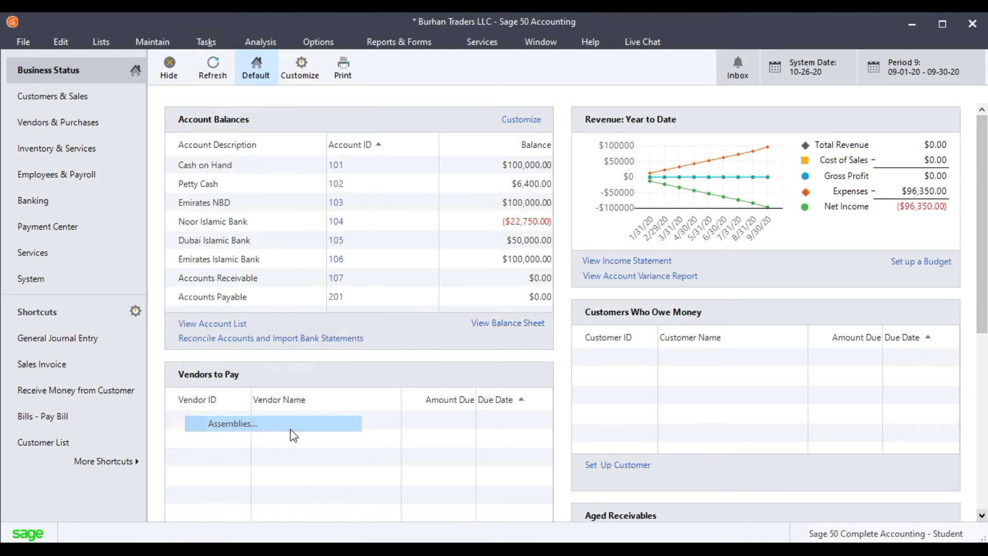
pyautogui.click(454, 74)
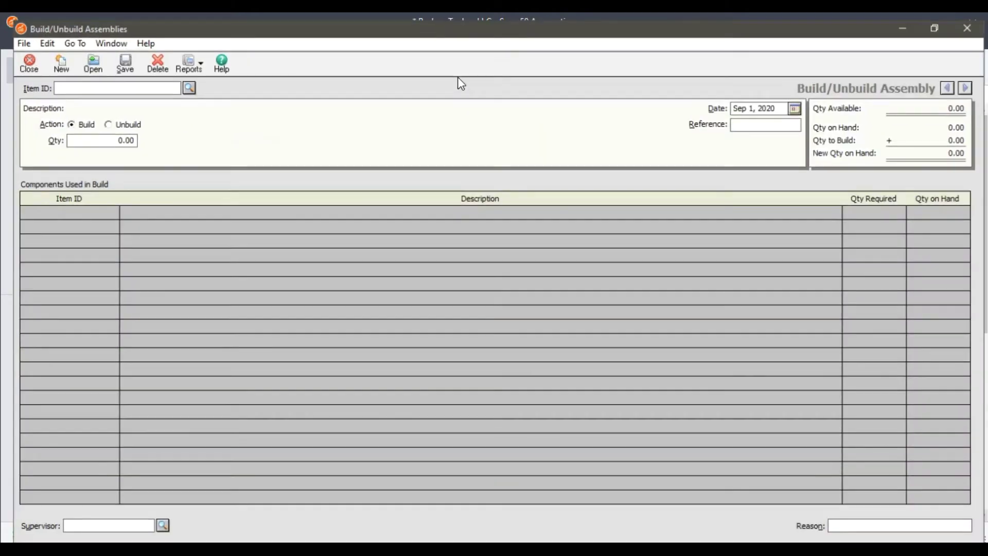
pyautogui.click(179, 81)
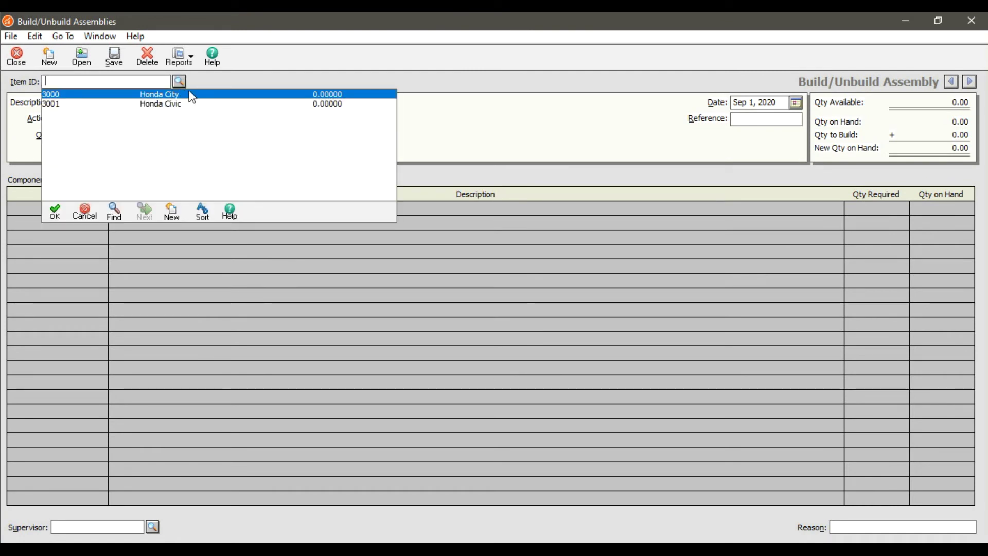
pyautogui.doubleClick(196, 91)
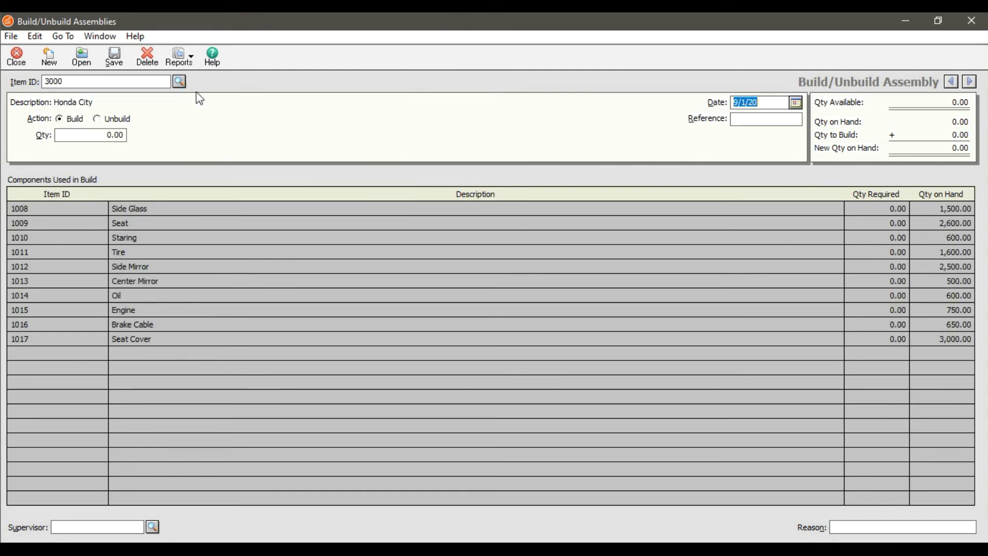
# Set the Honda City build date to Oct 26, 2020 and its reference to 100.
pyautogui.click(796, 104)
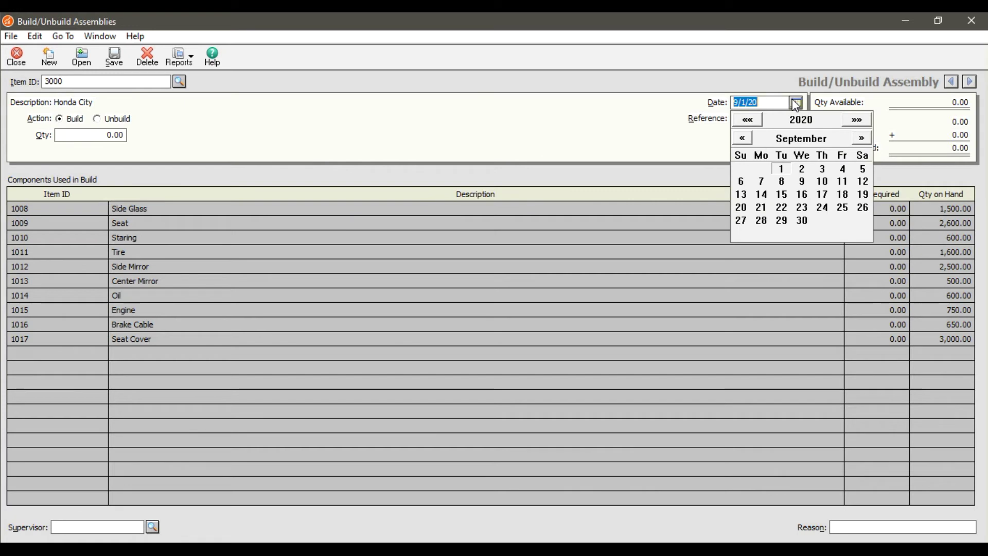
pyautogui.click(864, 138)
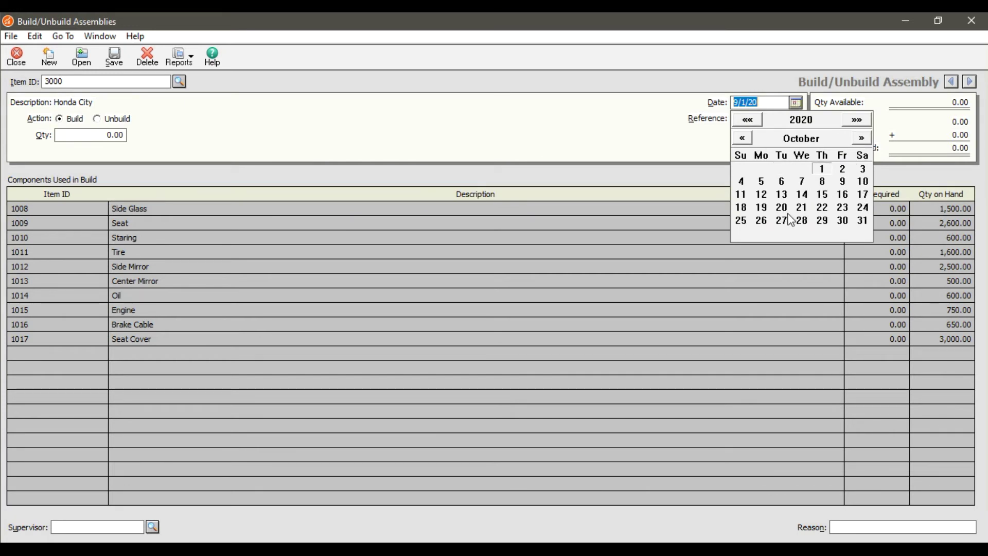
pyautogui.click(765, 225)
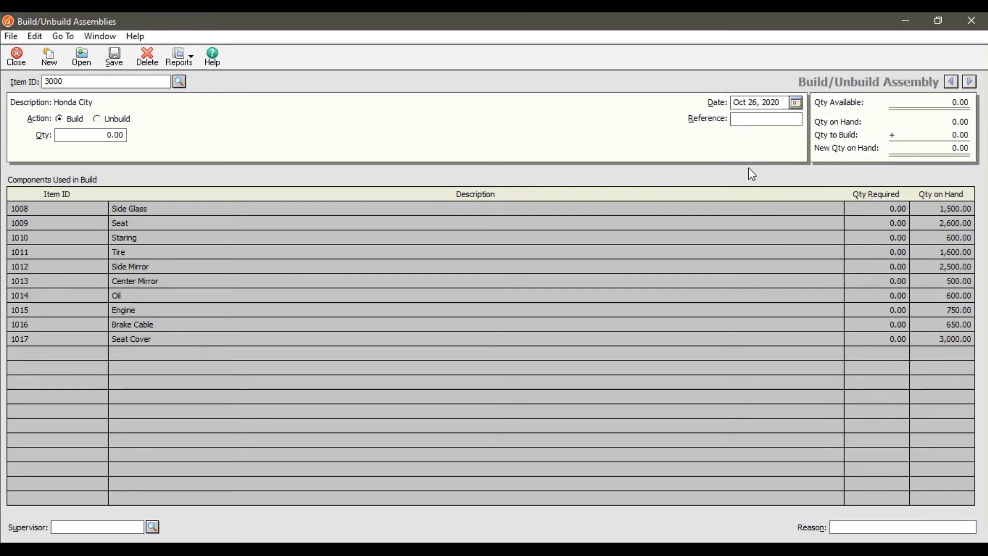
pyautogui.write('100')
# Set the Honda City build quantity to 50 and save the assembly build.
pyautogui.click(78, 132)
pyautogui.write('50')
pyautogui.press('Tab')
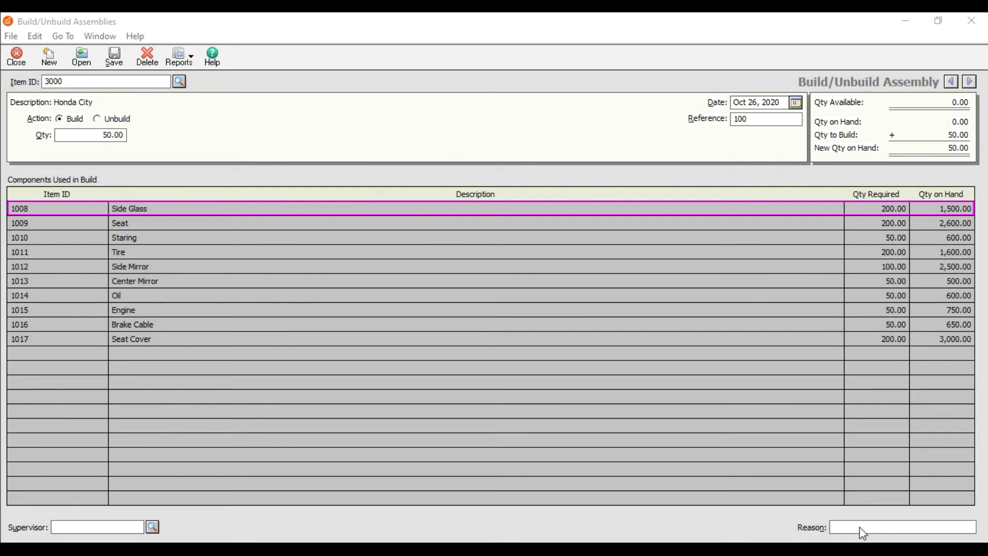
pyautogui.click(118, 58)
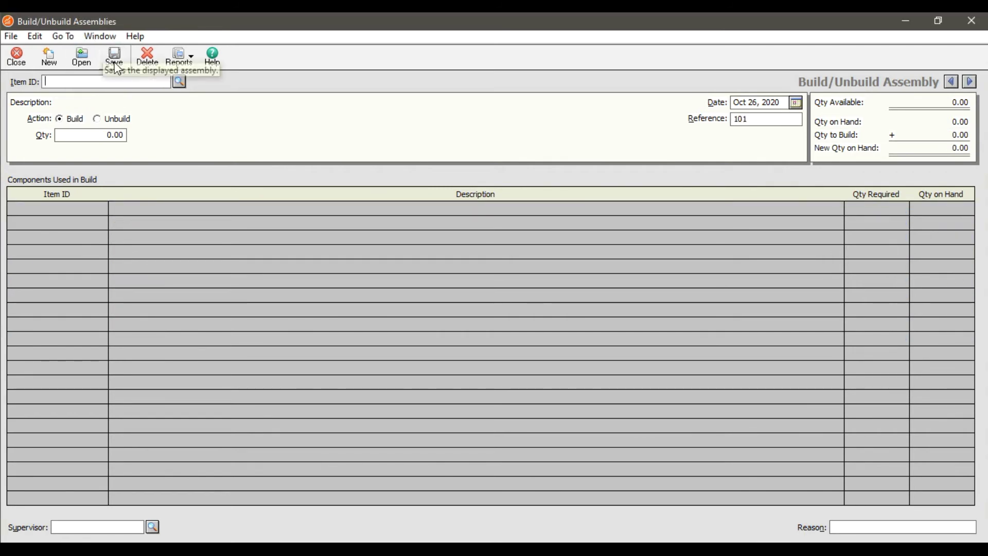
# Select item 3001, Honda Civic, as the item for the next assembly build.
pyautogui.click(149, 82)
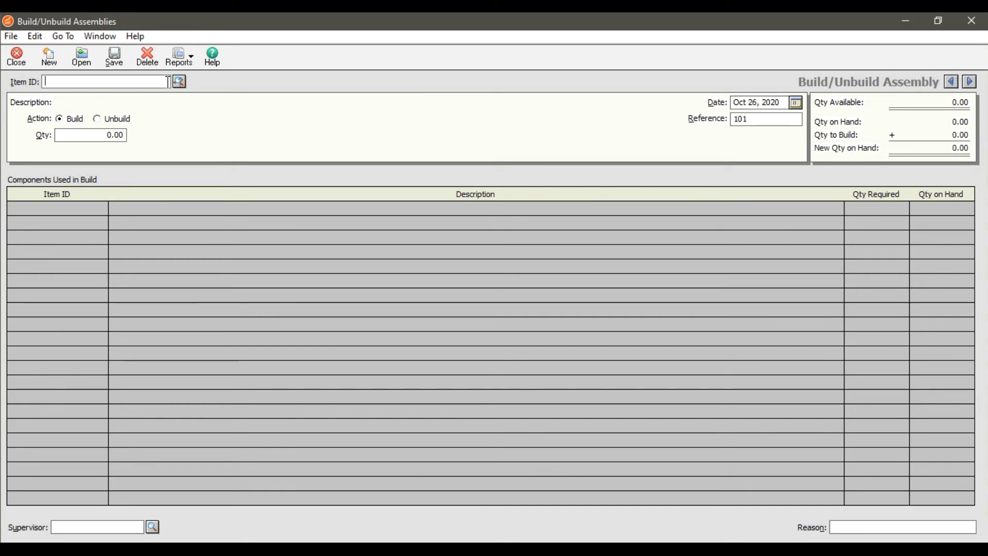
pyautogui.click(178, 81)
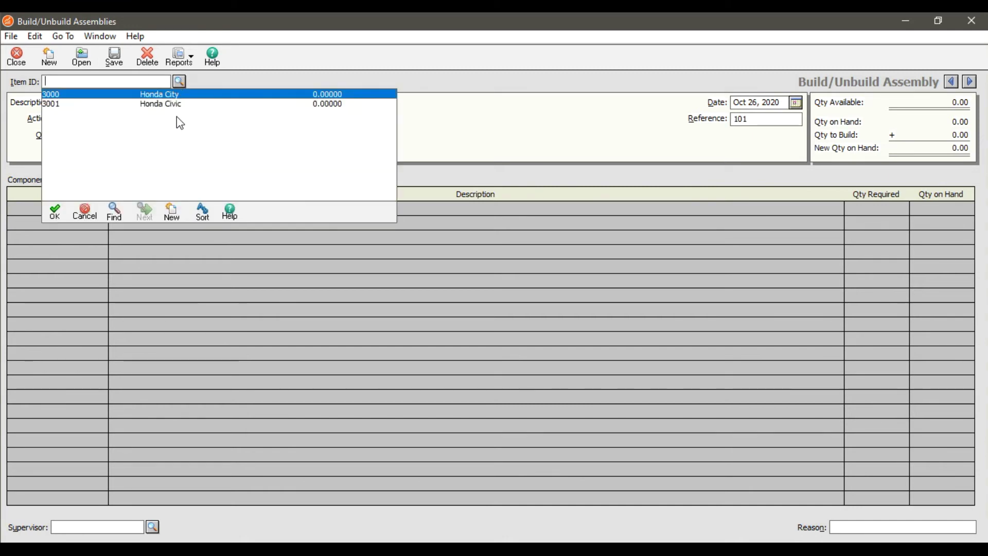
pyautogui.doubleClick(177, 104)
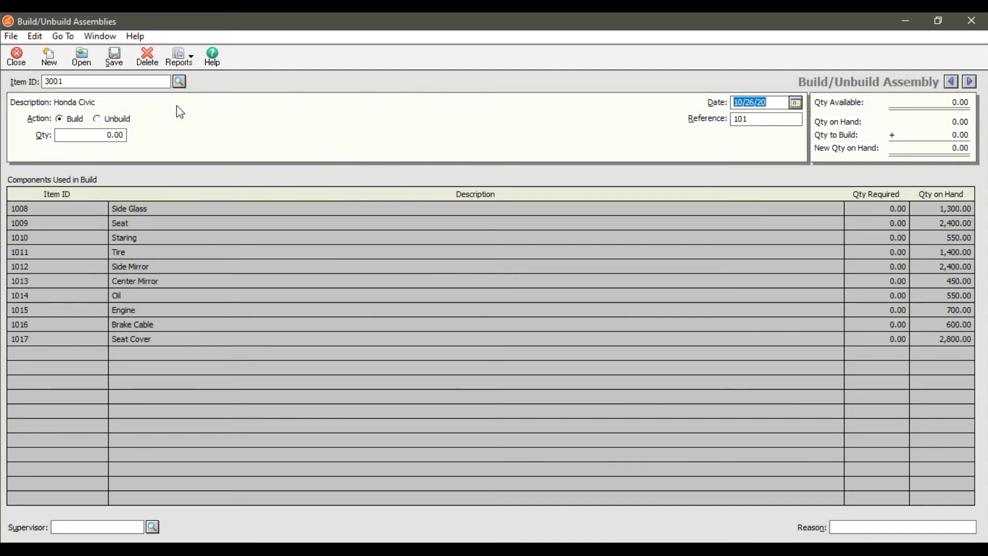
# Set the Honda Civic build quantity to 50, save the assembly build and close the build window.
pyautogui.click(768, 120)
pyautogui.click(109, 135)
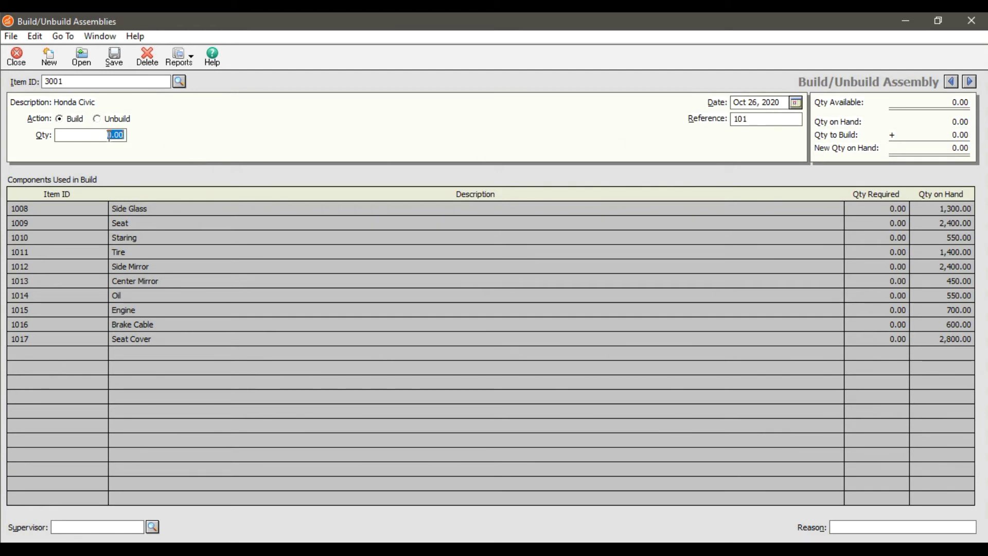
pyautogui.write('50')
pyautogui.press('Tab')
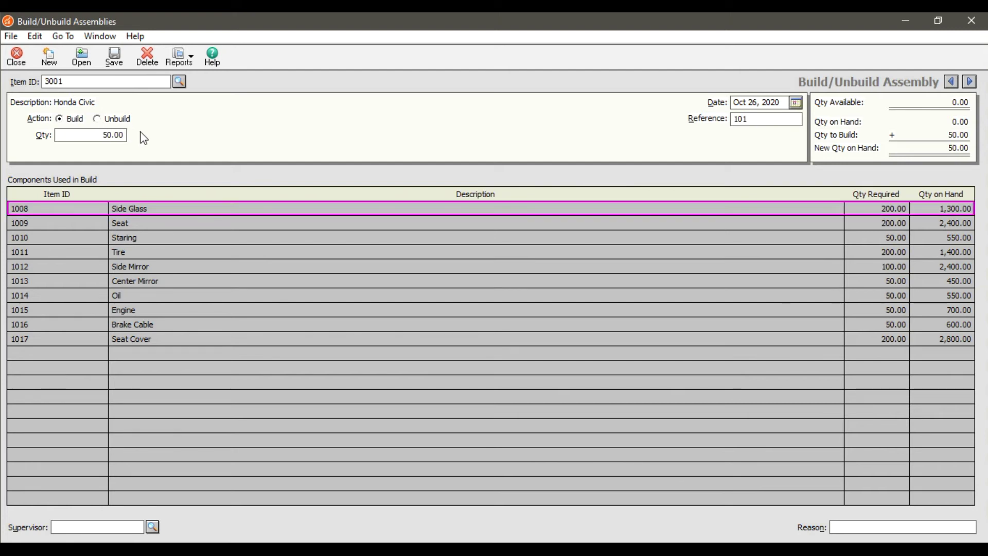
pyautogui.click(125, 60)
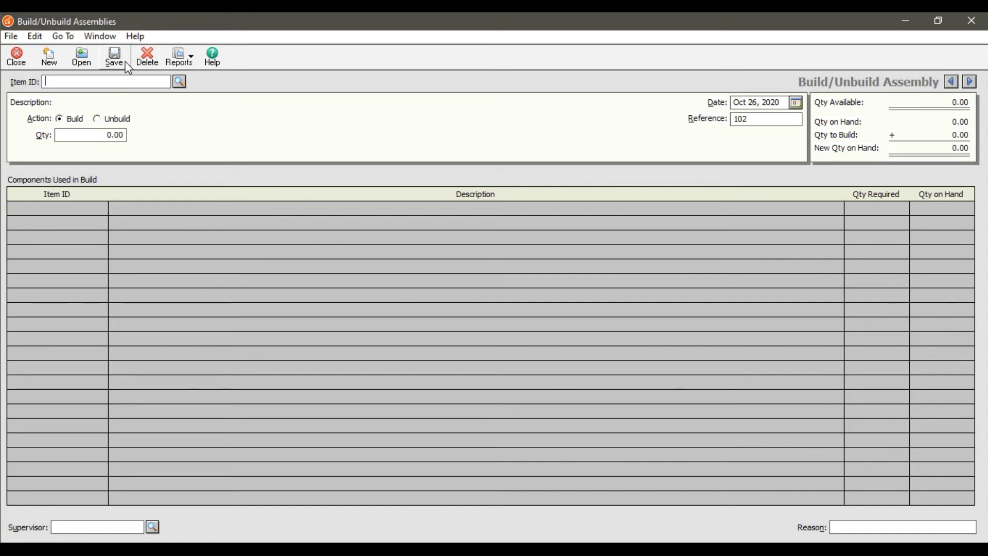
pyautogui.click(10, 68)
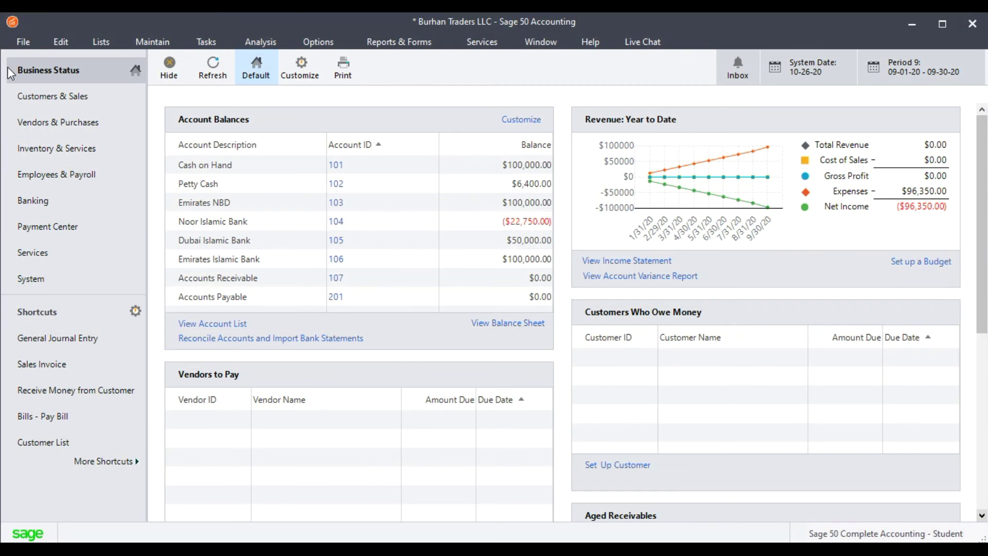
# Display the inventory Bill of Materials Report to review the components and estimated costs of both cars.
pyautogui.click(414, 43)
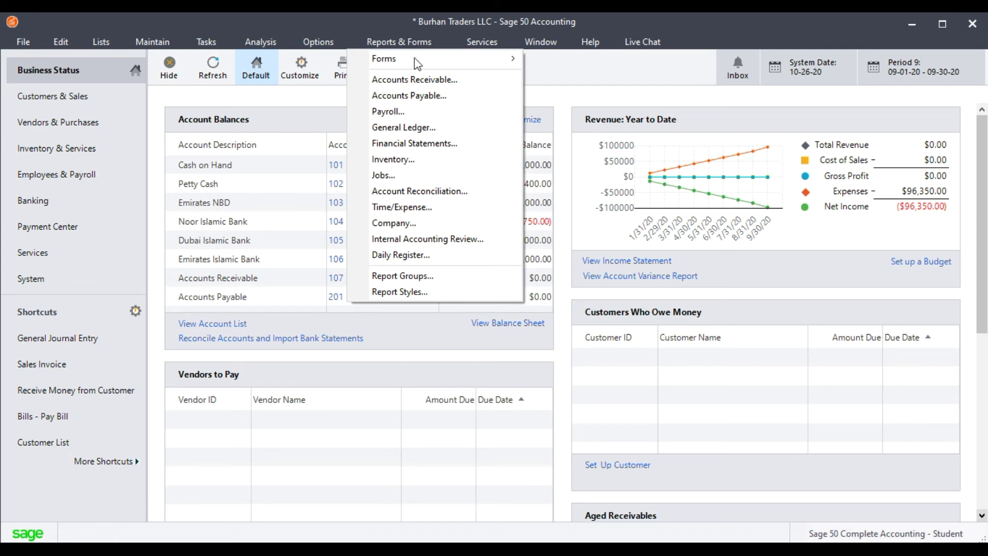
pyautogui.click(427, 154)
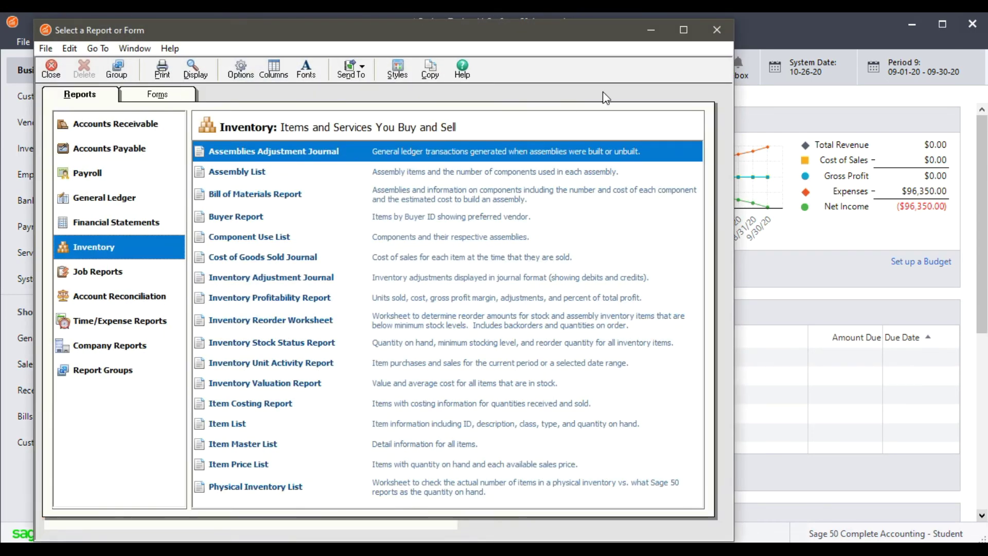
pyautogui.click(683, 29)
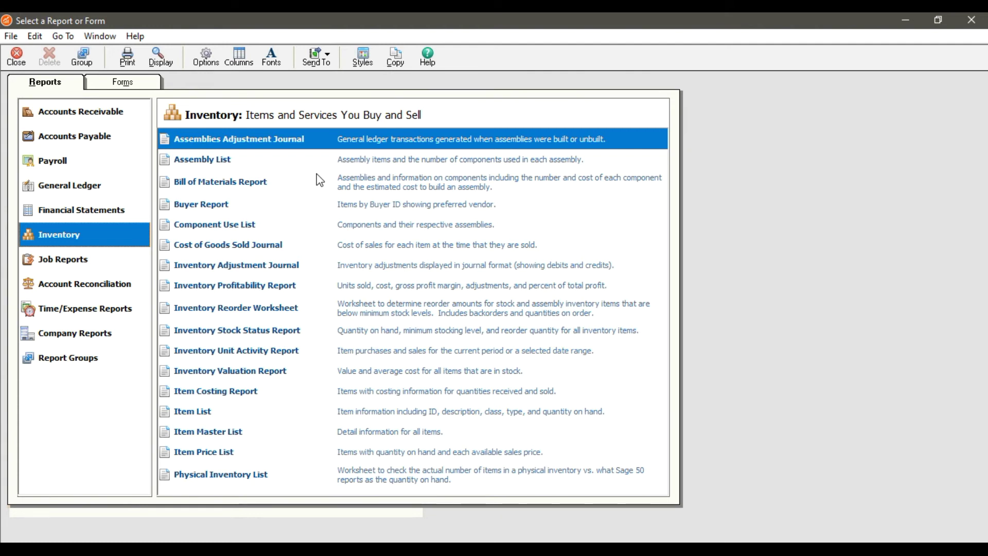
pyautogui.doubleClick(276, 183)
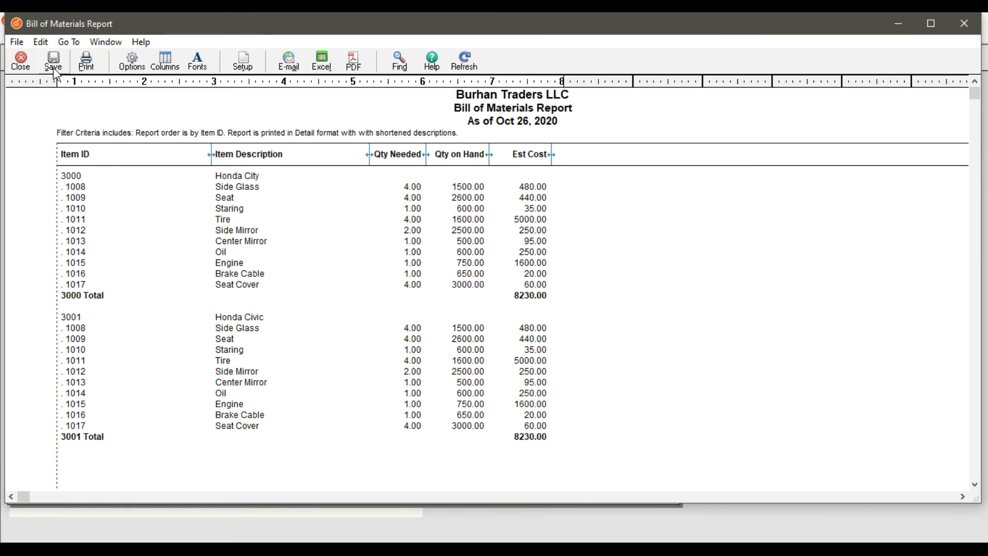
# Close the Bill of Materials Report and display the Assembly List report to review each car's components.
pyautogui.click(20, 60)
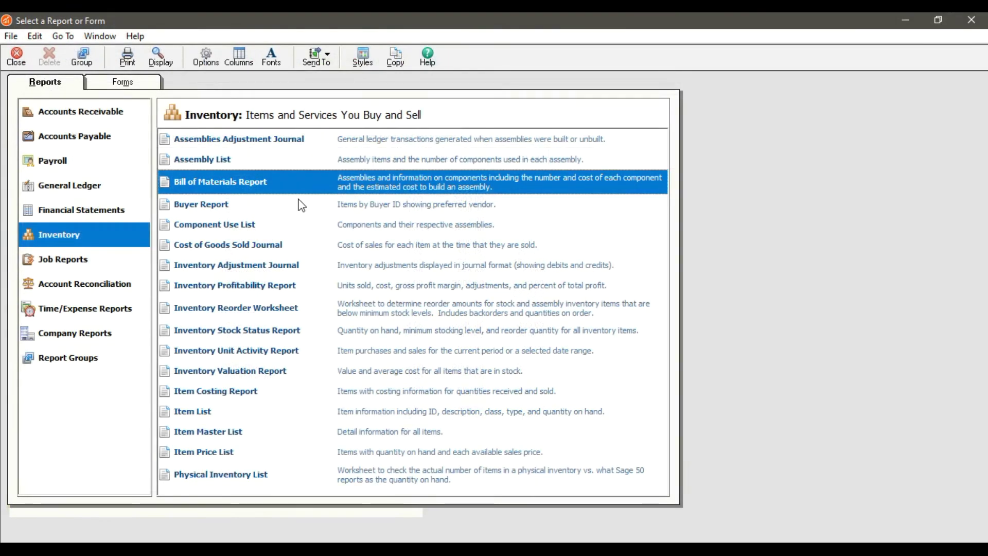
pyautogui.click(251, 166)
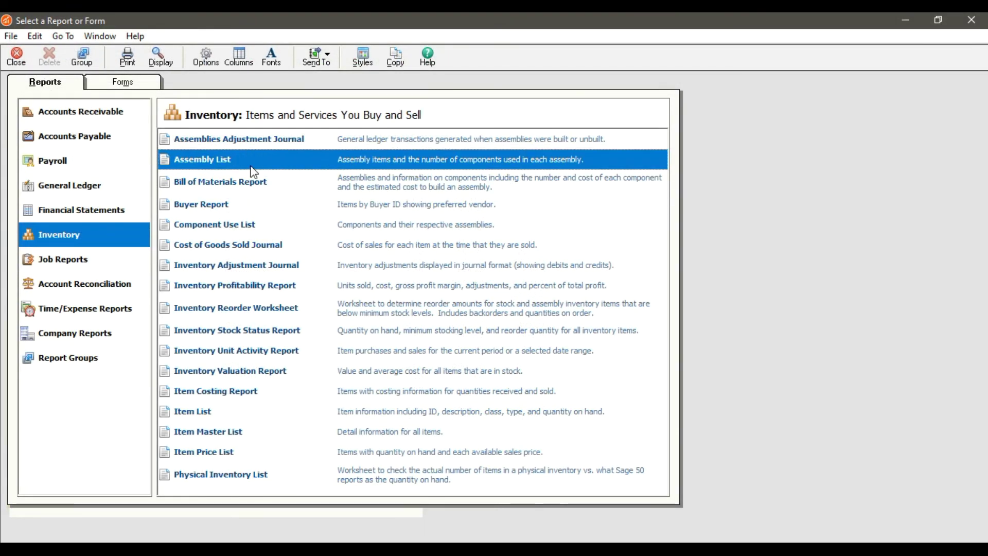
pyautogui.doubleClick(251, 166)
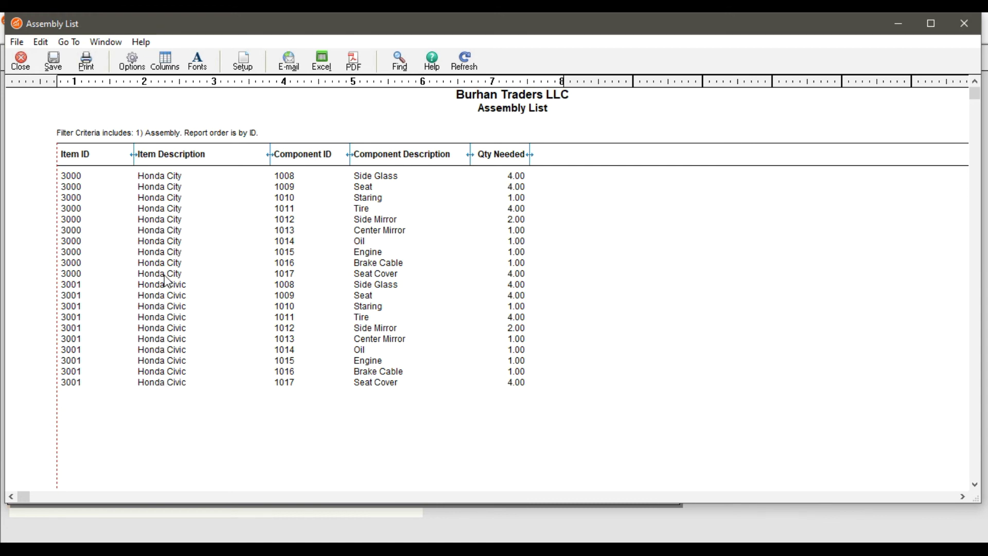
pyautogui.click(140, 60)
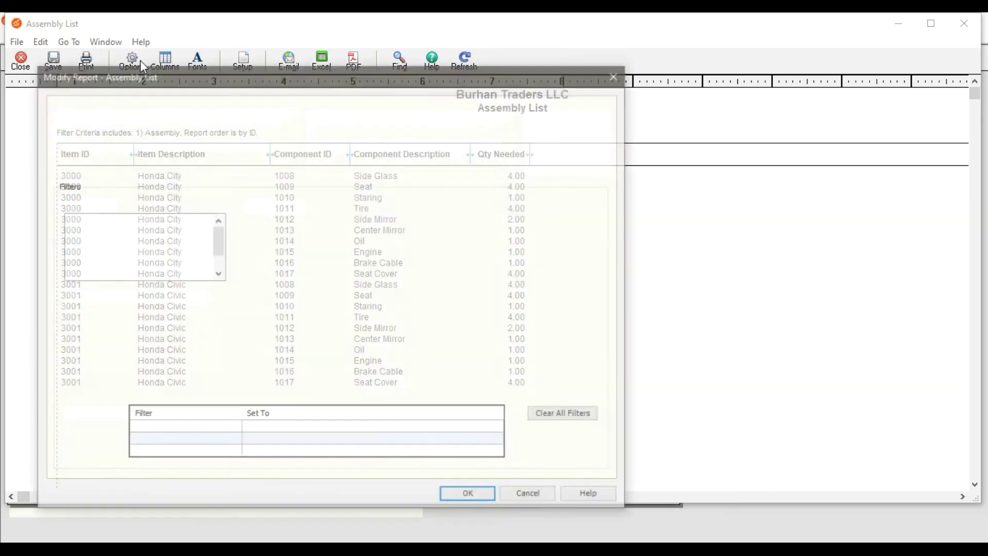
pyautogui.click(139, 222)
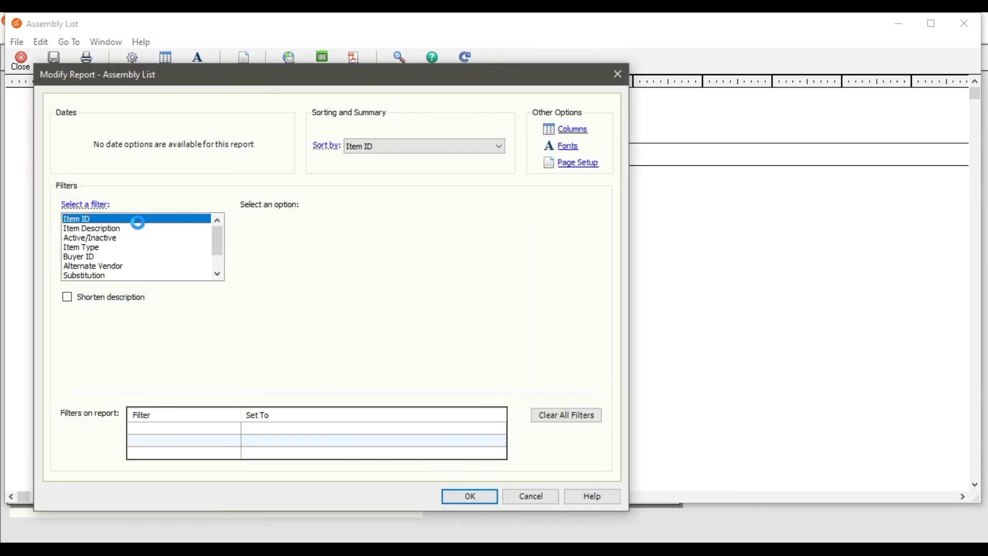
pyautogui.click(138, 231)
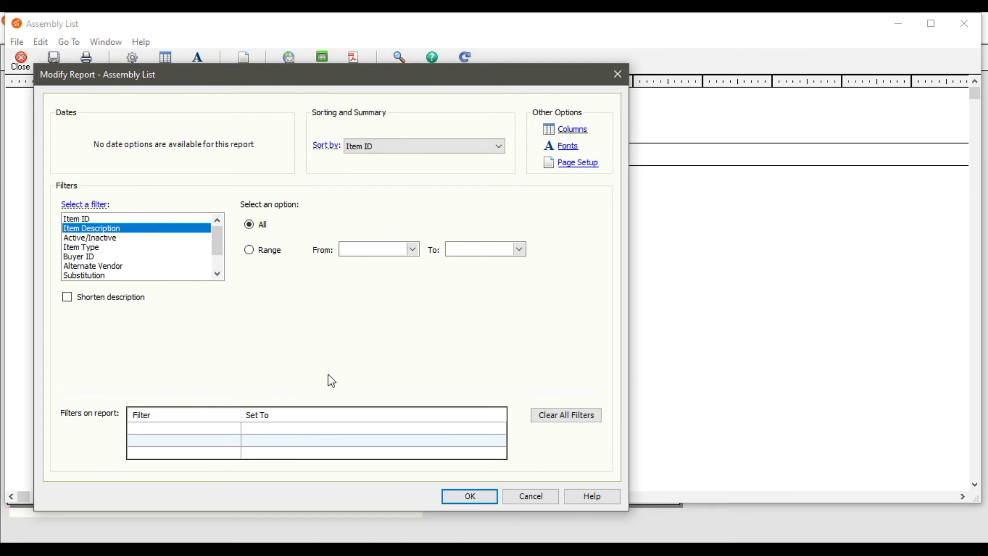
pyautogui.click(532, 497)
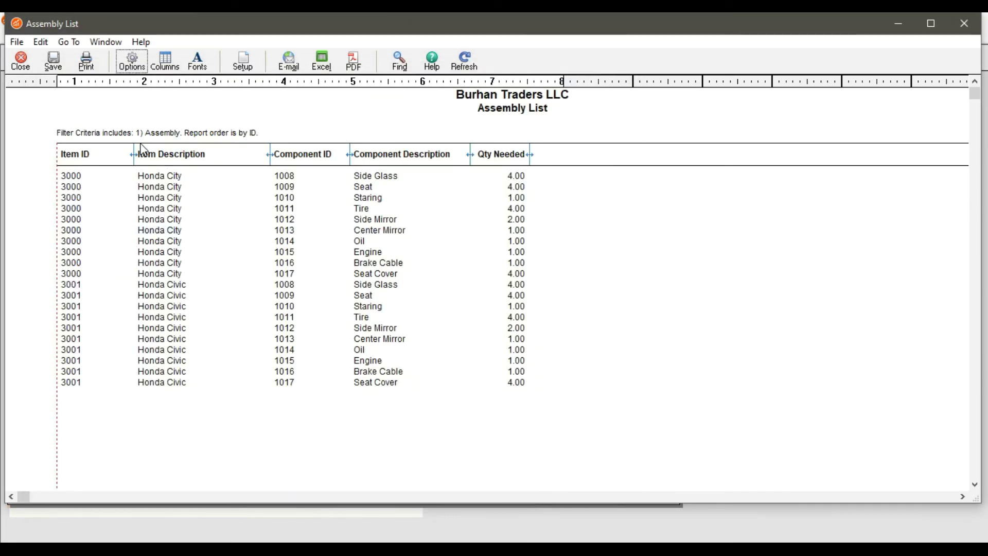
# Close the Assembly List and display the Assemblies Adjustment Journal with its end date set to Oct 31, 2020, to review both car builds.
pyautogui.click(21, 60)
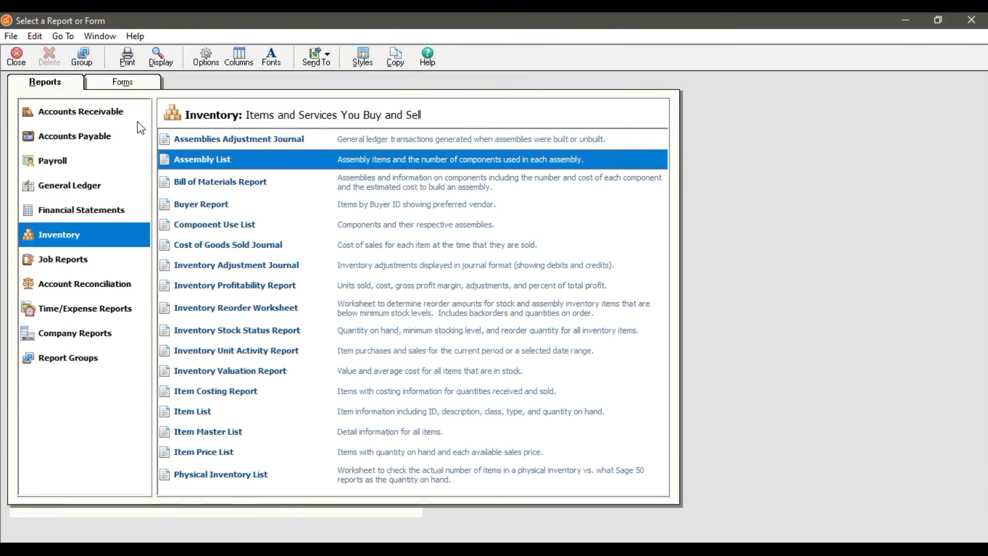
pyautogui.doubleClick(244, 145)
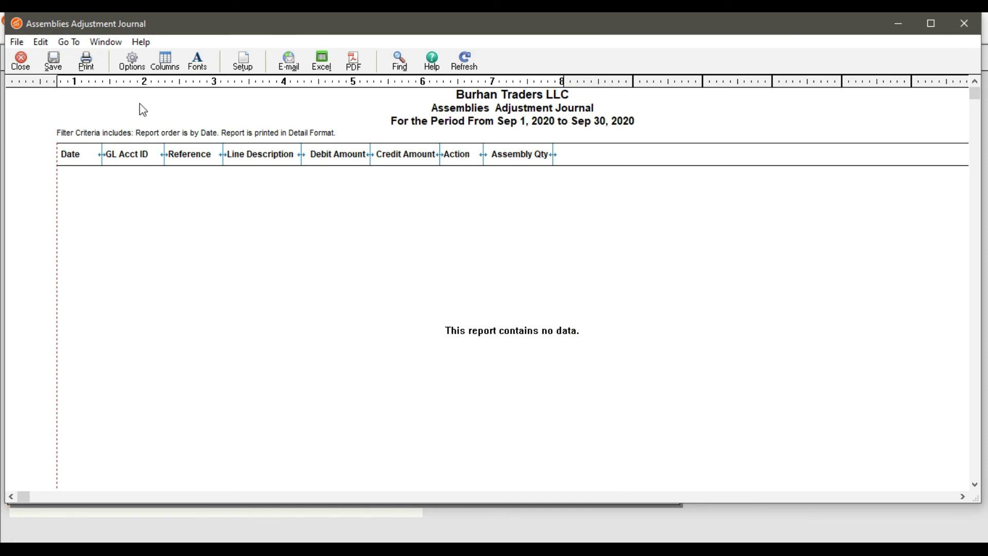
pyautogui.click(132, 62)
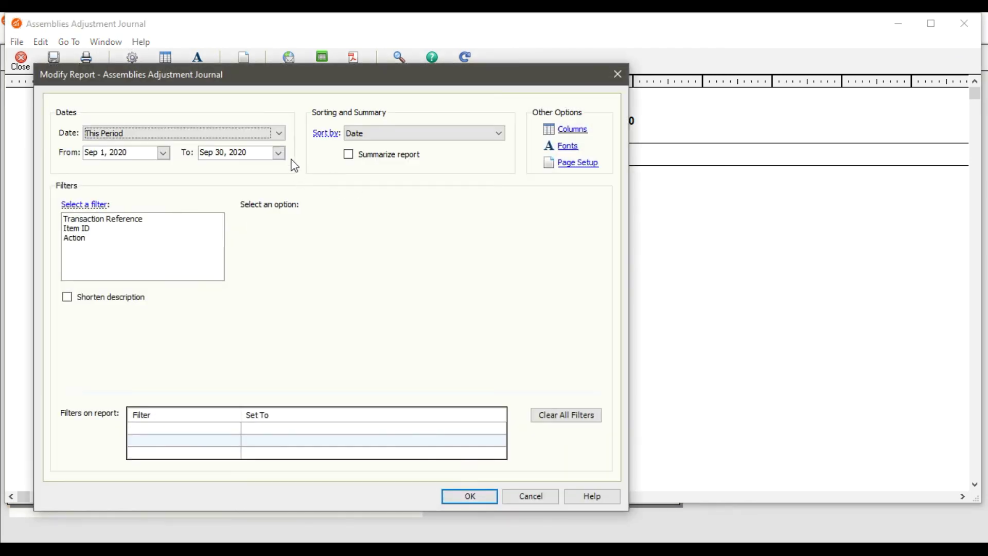
pyautogui.click(279, 153)
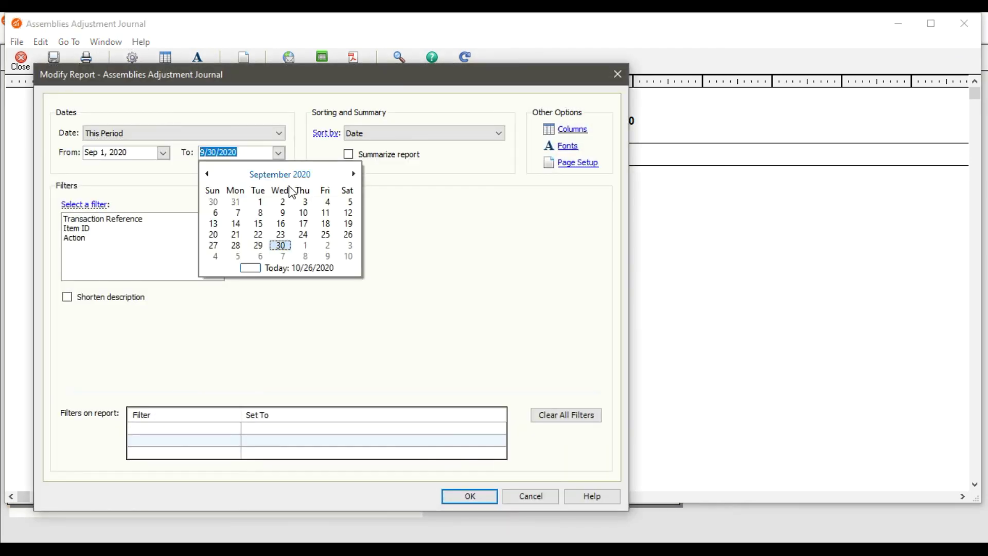
pyautogui.click(353, 174)
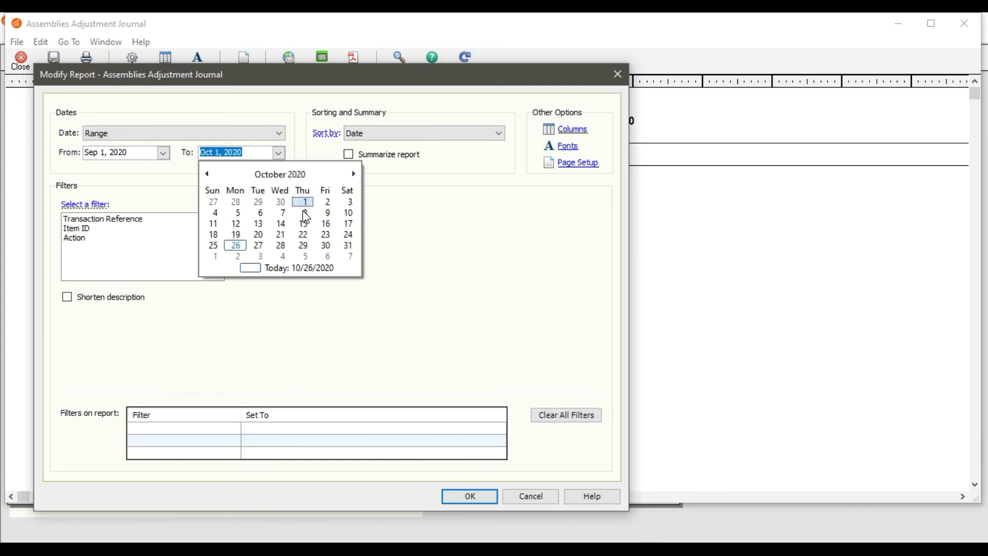
pyautogui.click(348, 245)
pyautogui.click(470, 496)
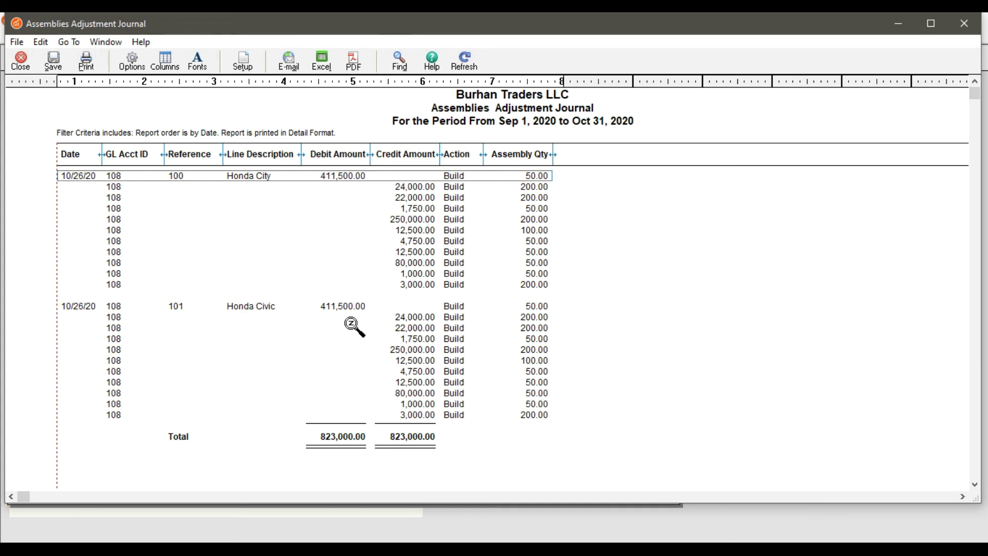
pyautogui.click(529, 306)
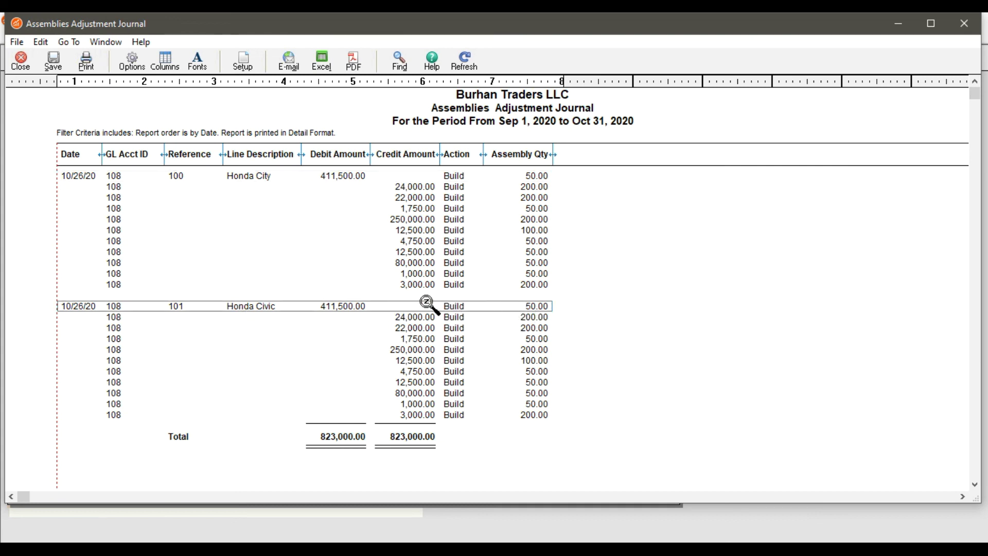